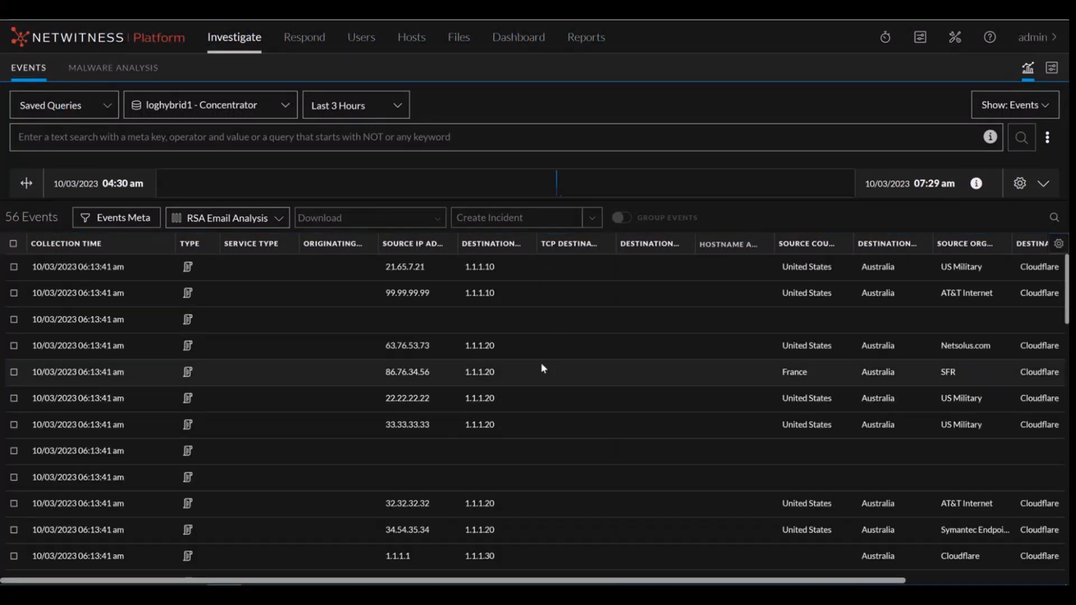
- Filter the events with the query "ip.src exists" and run the search
{"action": "left_click", "coordinate": [486, 139]}
{"action": "type", "text": "ip.src"}
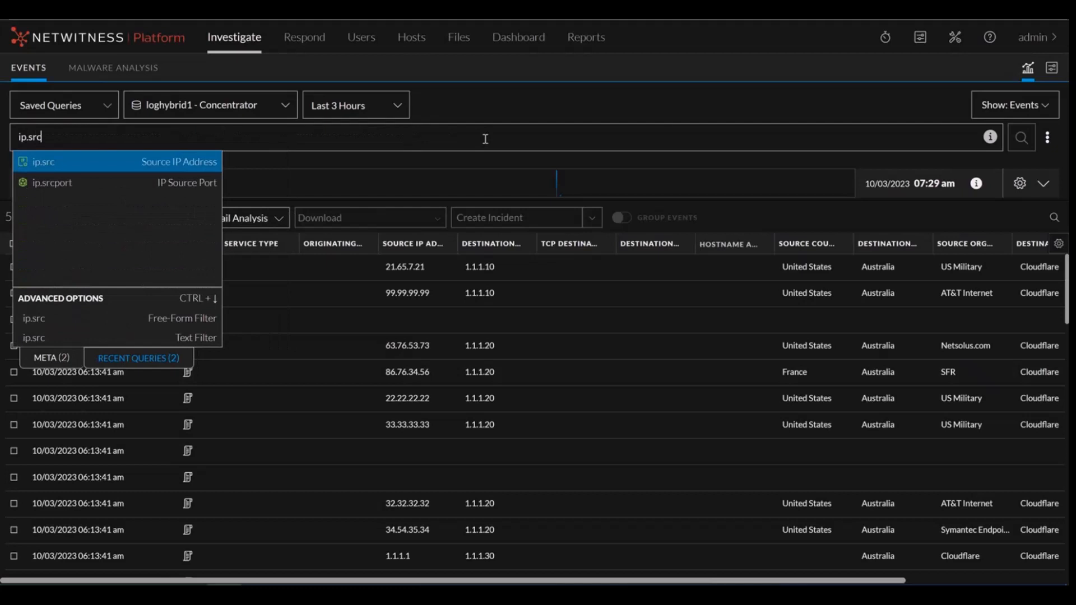
{"action": "left_click", "coordinate": [118, 165]}
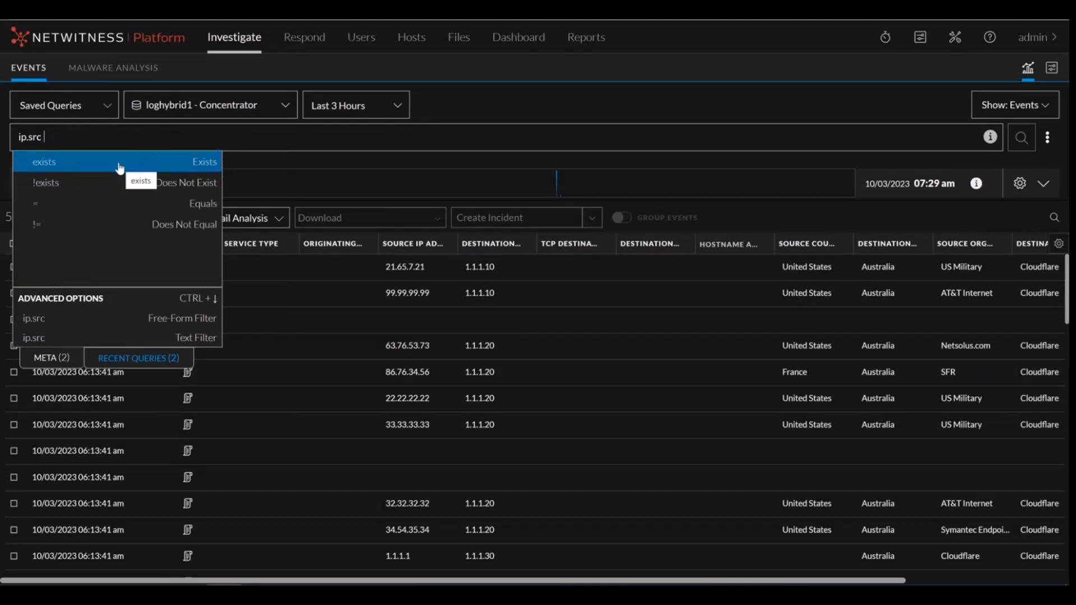
{"action": "left_click", "coordinate": [119, 164]}
{"action": "left_click", "coordinate": [1021, 138]}
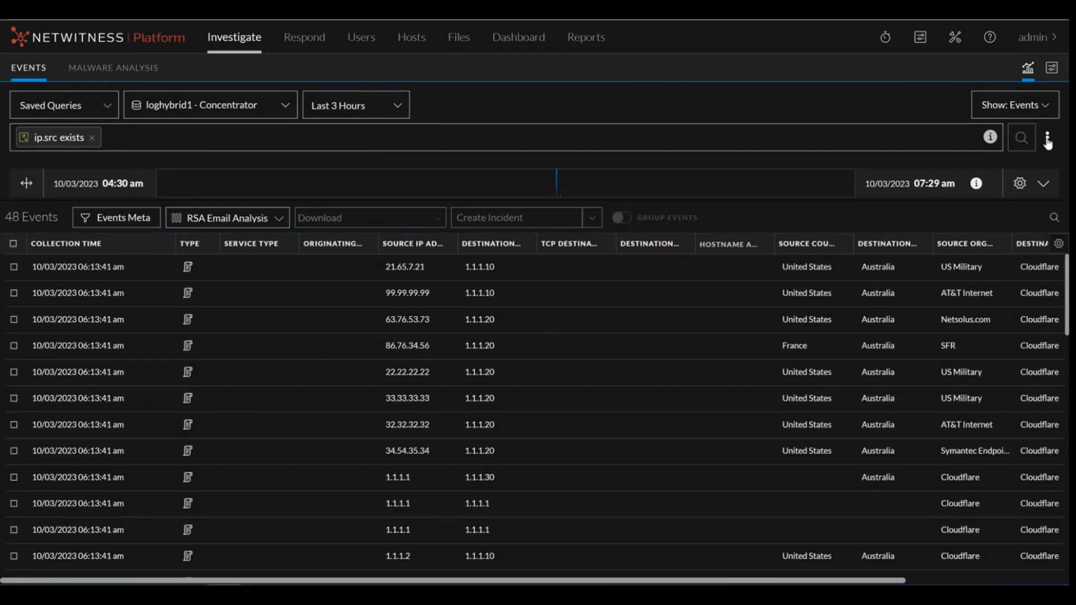
- Start creating a report from the current query and set its chart type to Area
{"action": "left_click", "coordinate": [1048, 138]}
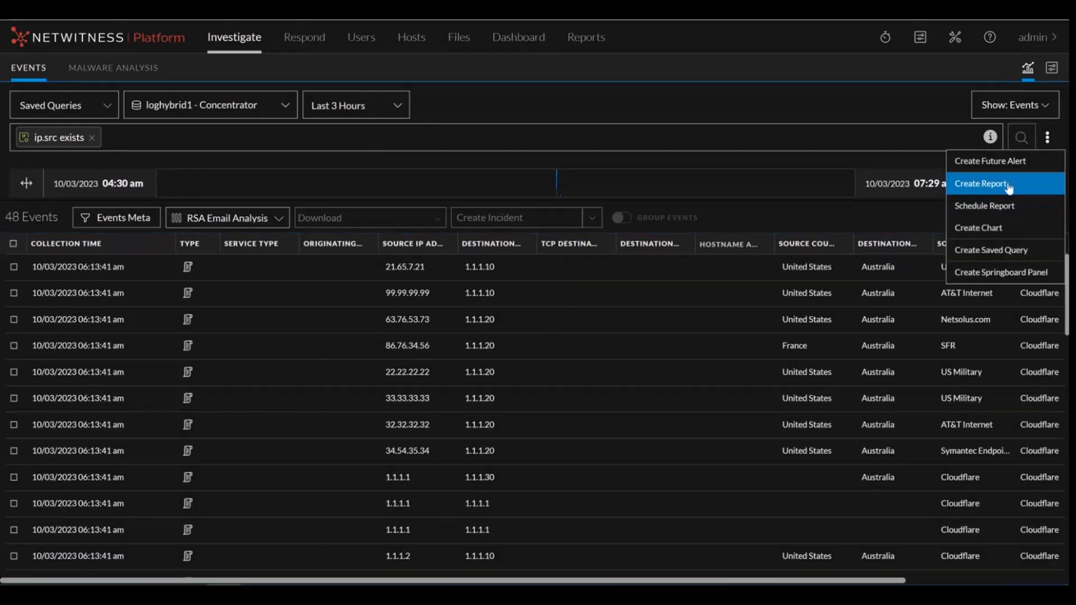
{"action": "left_click", "coordinate": [1008, 185]}
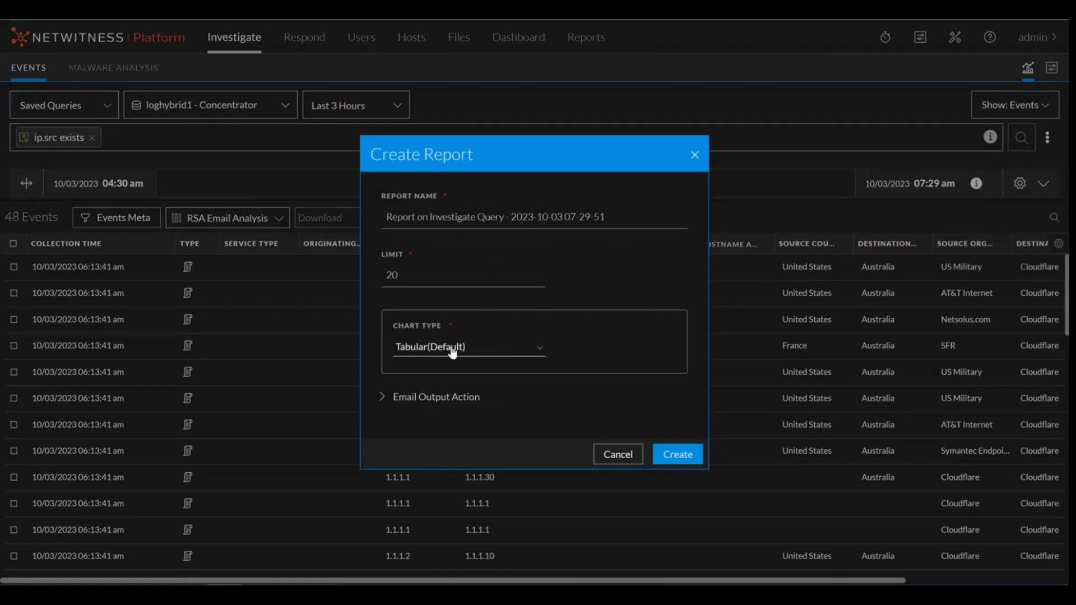
{"action": "left_click", "coordinate": [534, 351]}
{"action": "scroll", "coordinate": [450, 410], "scroll_direction": "down", "scroll_amount": 2}
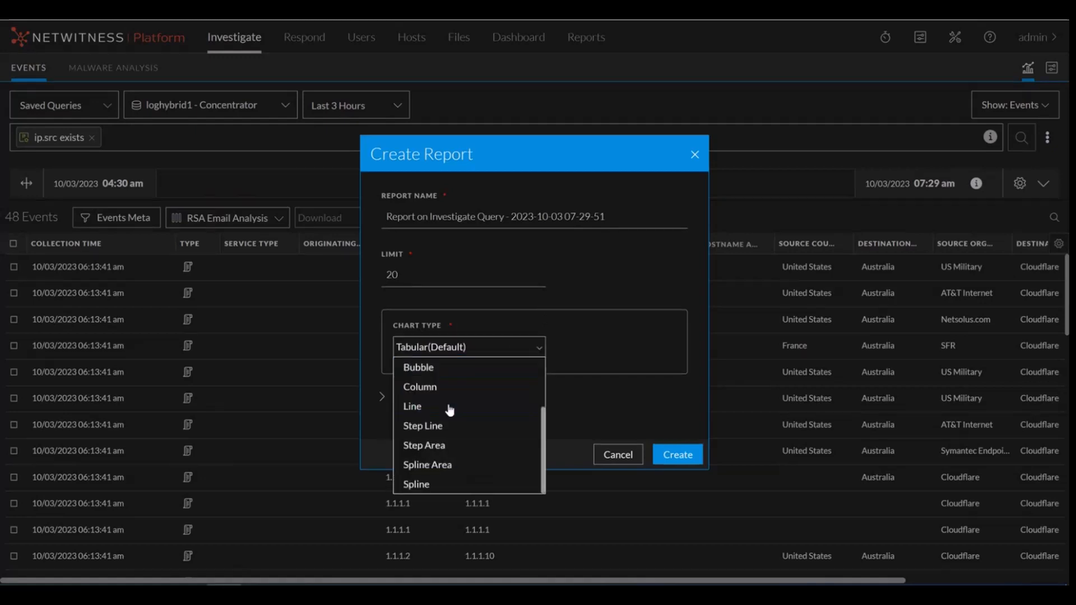
{"action": "scroll", "coordinate": [468, 415], "scroll_direction": "up", "scroll_amount": 2}
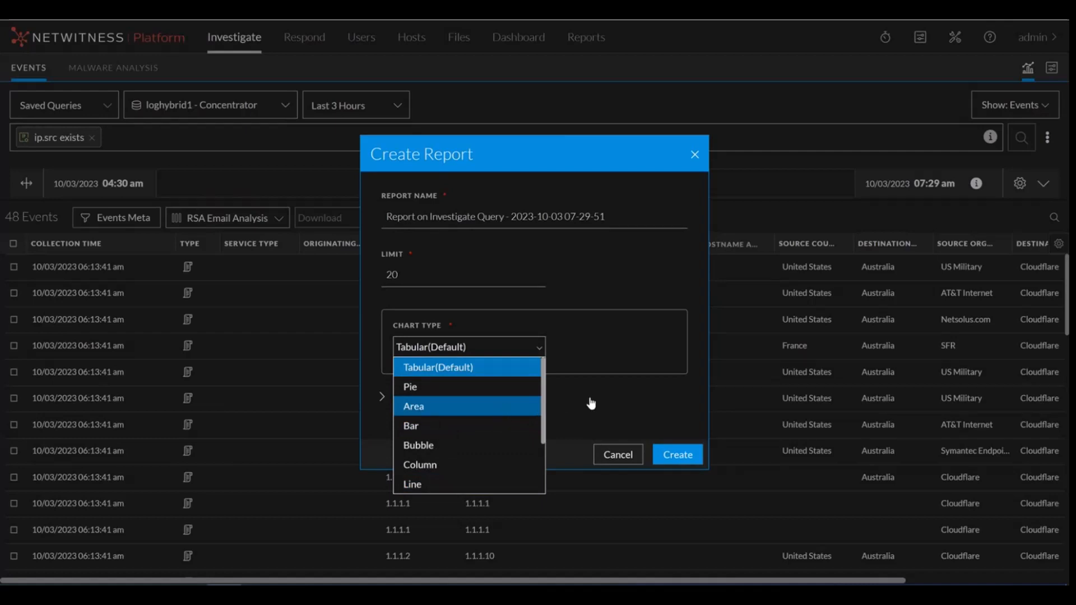
{"action": "left_click", "coordinate": [454, 408]}
- Set the report's meta key to ip.src
{"action": "scroll", "coordinate": [632, 368], "scroll_direction": "down", "scroll_amount": 1}
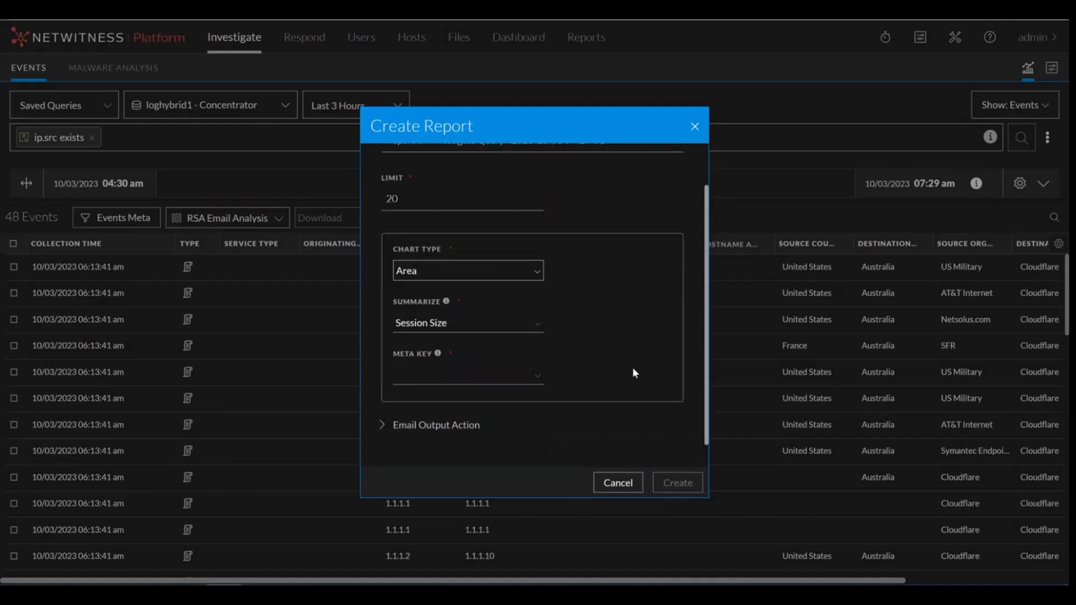
{"action": "left_click", "coordinate": [537, 374]}
{"action": "type", "text": "ip"}
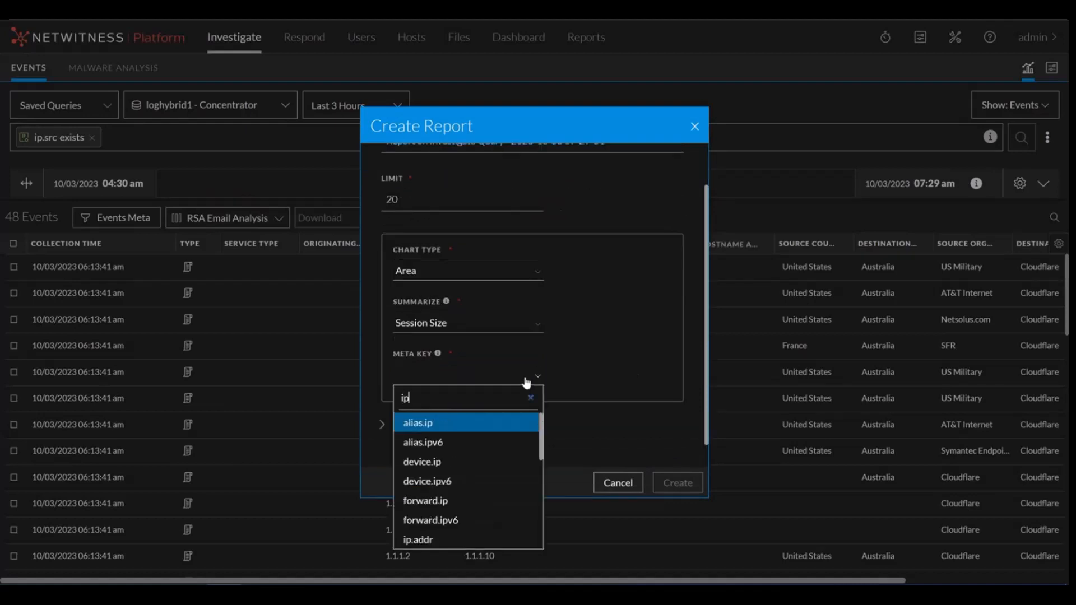
{"action": "type", "text": ".src"}
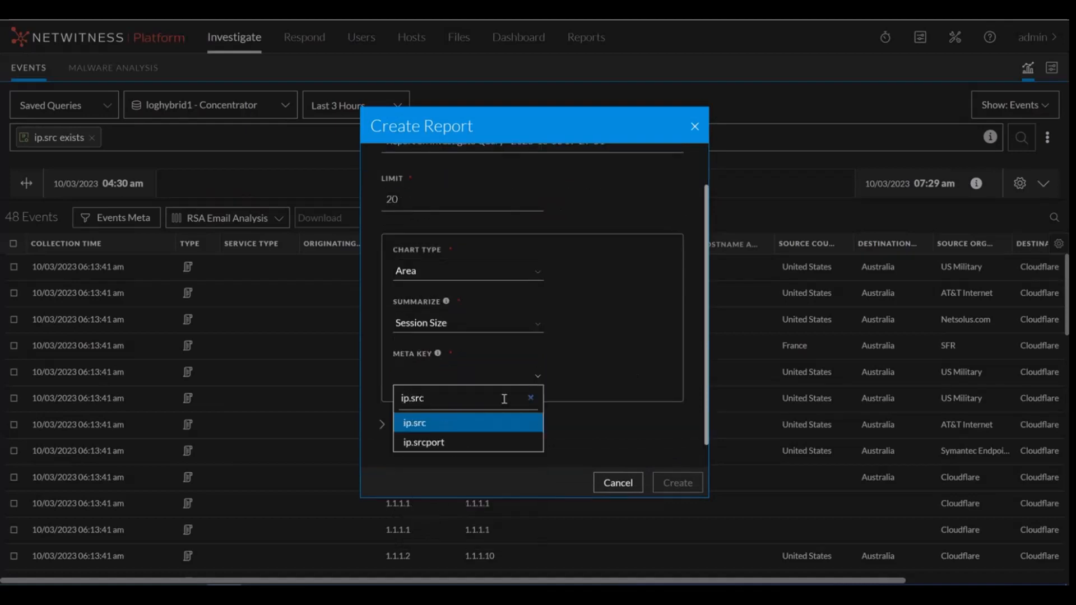
{"action": "left_click", "coordinate": [488, 425]}
- Prefix the report name with "AA - Report1 -" and create the report
{"action": "scroll", "coordinate": [620, 426], "scroll_direction": "up", "scroll_amount": 3}
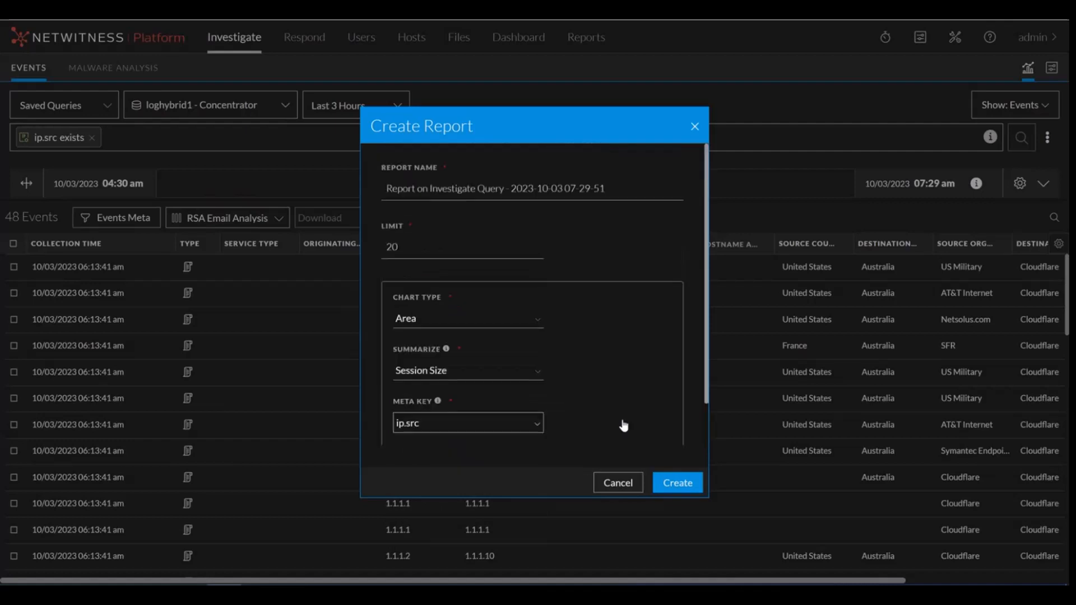
{"action": "scroll", "coordinate": [624, 360], "scroll_direction": "down", "scroll_amount": 1}
{"action": "scroll", "coordinate": [510, 225], "scroll_direction": "up", "scroll_amount": 1}
{"action": "left_click", "coordinate": [385, 187]}
{"action": "type", "text": "A - "}
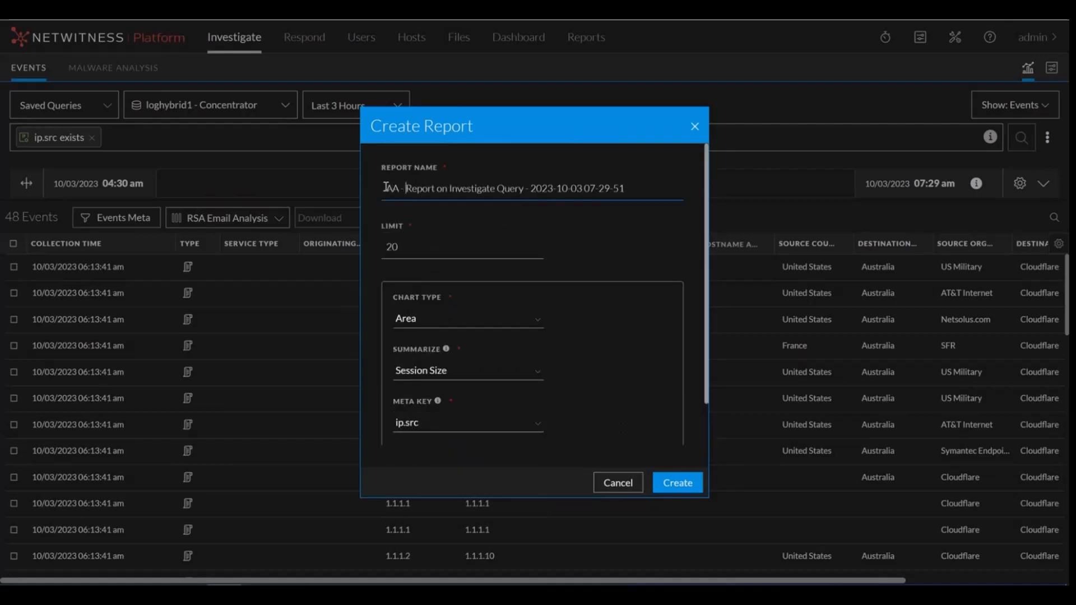
{"action": "type", "text": "R"}
{"action": "type", "text": "eport 1"}
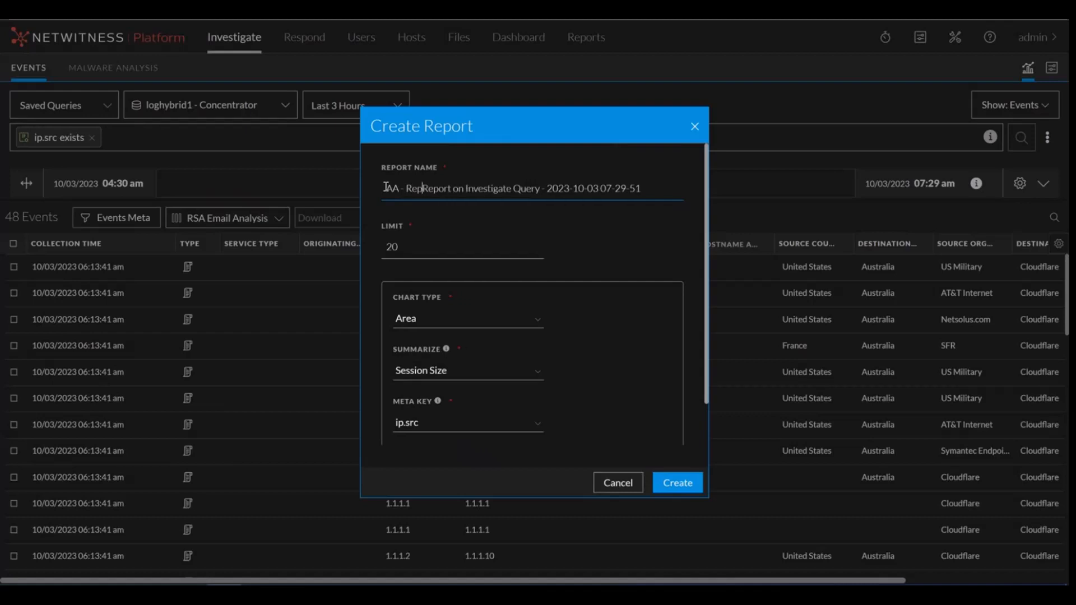
{"action": "type", "text": " -"}
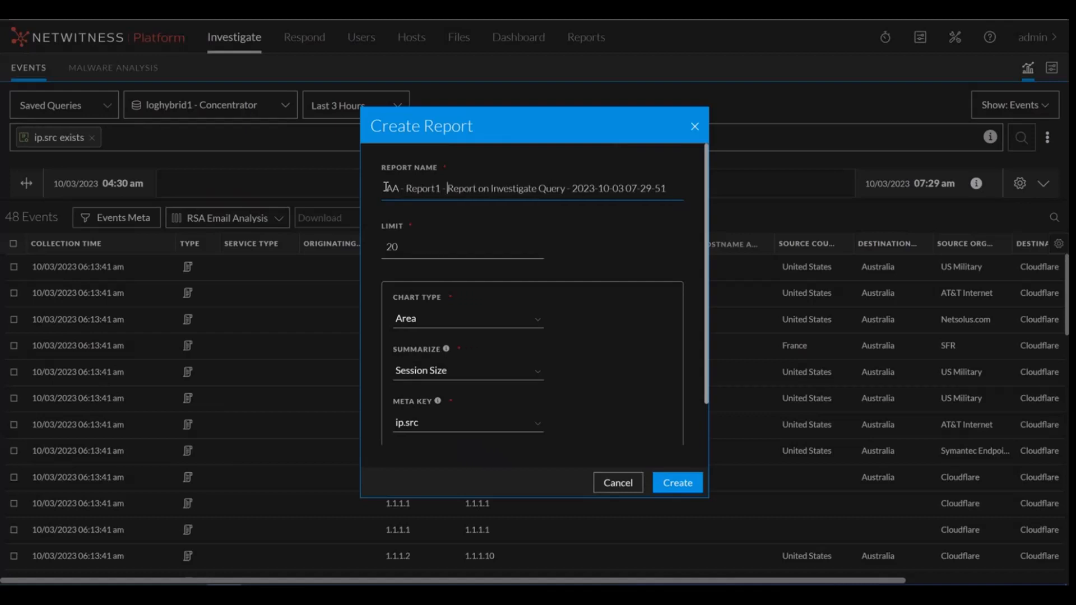
{"action": "left_click", "coordinate": [678, 487]}
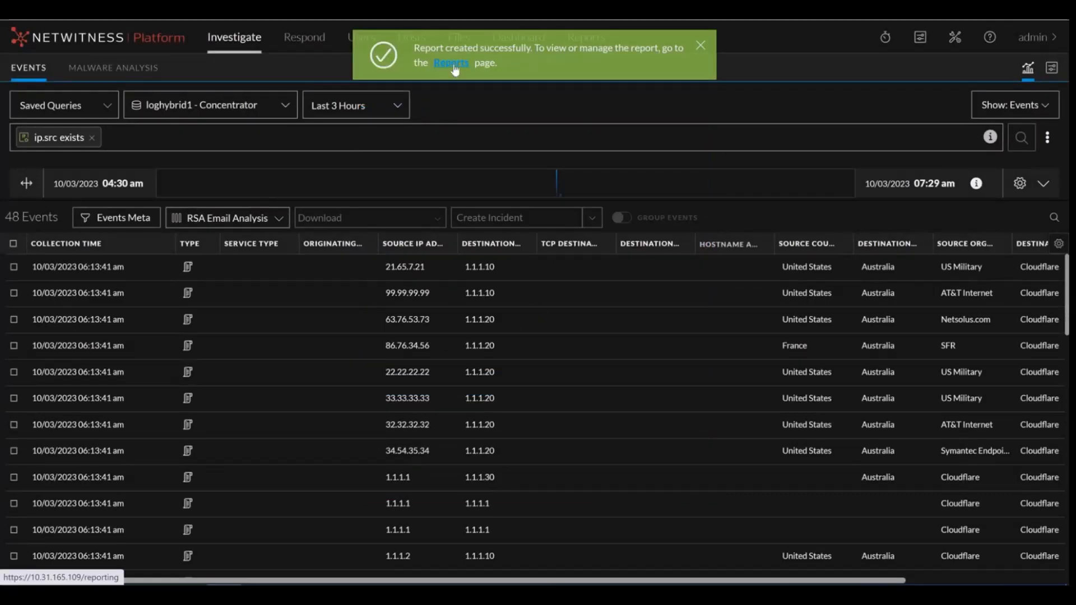
- Open the AA - Report1 result from its schedule on the Reports page and examine its area chart
{"action": "left_click", "coordinate": [452, 63]}
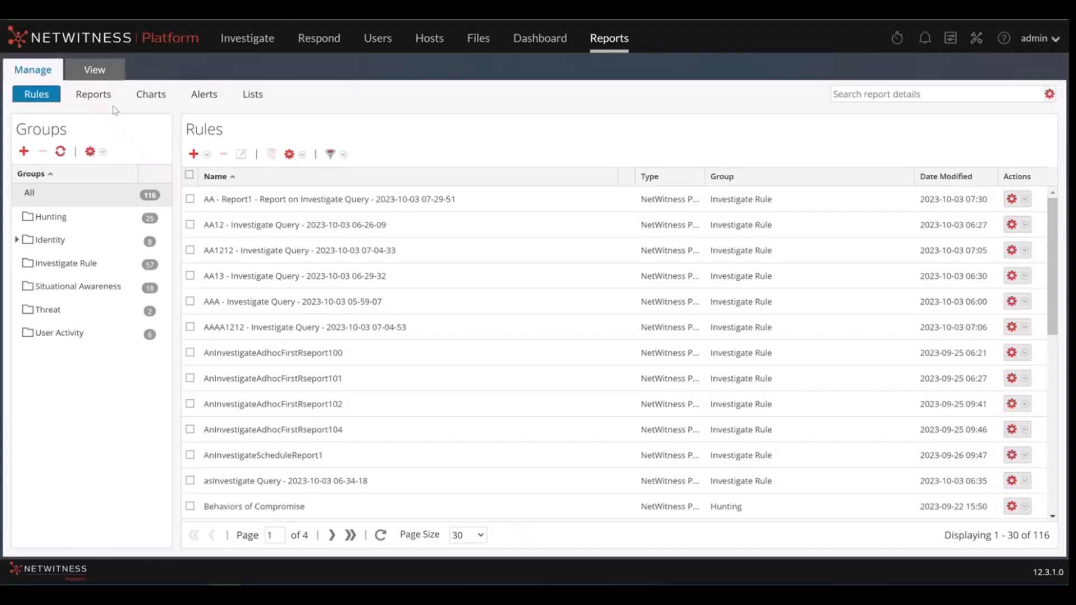
{"action": "left_click", "coordinate": [104, 97]}
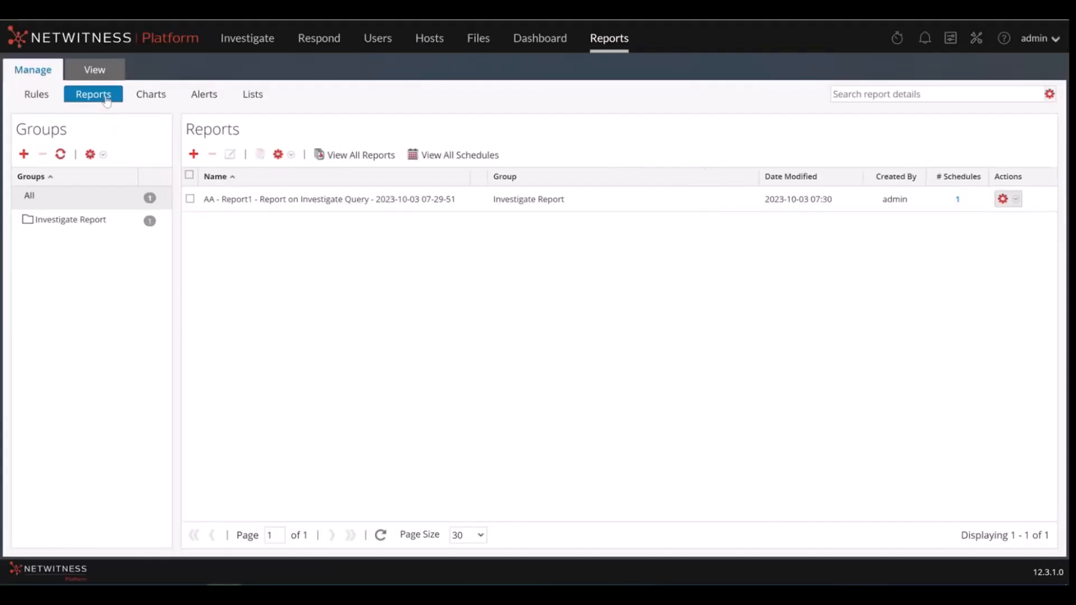
{"action": "left_click", "coordinate": [958, 199]}
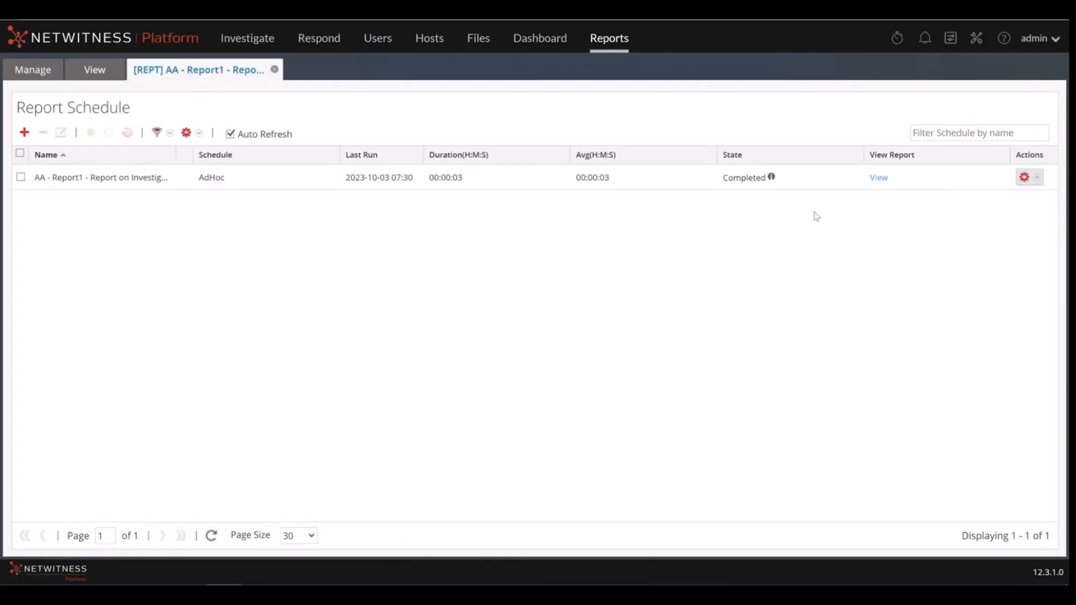
{"action": "left_click", "coordinate": [883, 179]}
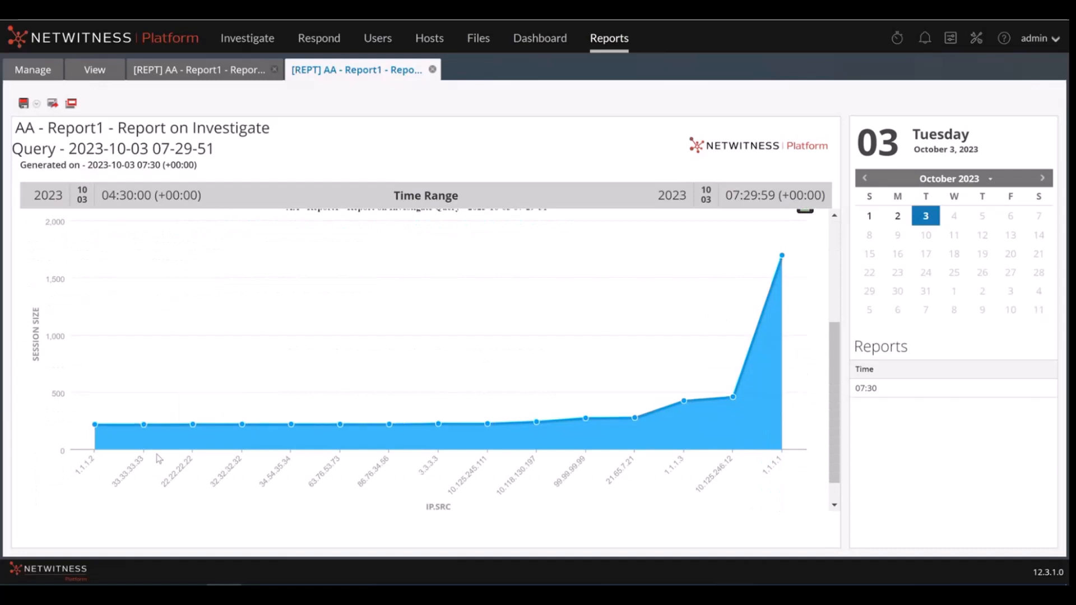
{"action": "scroll", "coordinate": [297, 446], "scroll_direction": "down", "scroll_amount": 1}
{"action": "scroll", "coordinate": [297, 446], "scroll_direction": "up", "scroll_amount": 3}
{"action": "scroll", "coordinate": [506, 324], "scroll_direction": "up", "scroll_amount": 2}
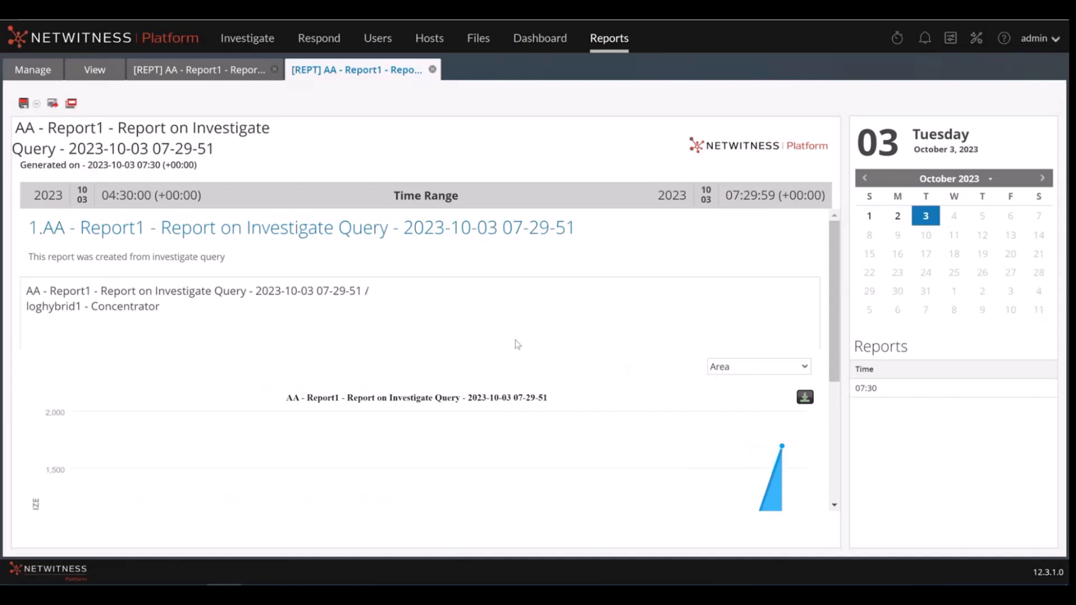
{"action": "scroll", "coordinate": [516, 343], "scroll_direction": "down", "scroll_amount": 3}
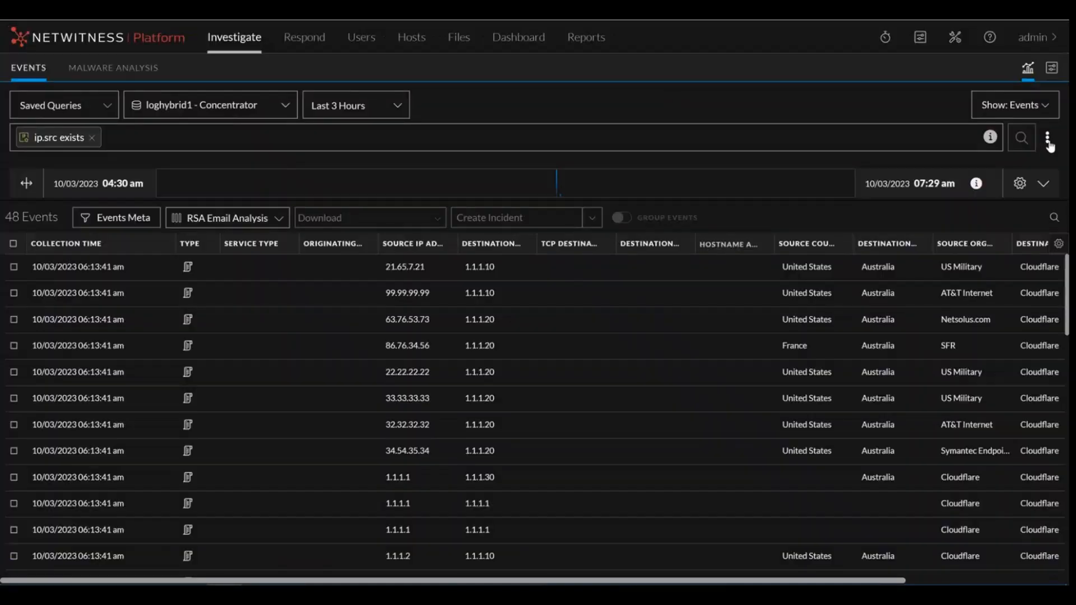
- Start scheduling a report from the ip.src exists query and set its chart type to Area
{"action": "left_click", "coordinate": [1047, 138]}
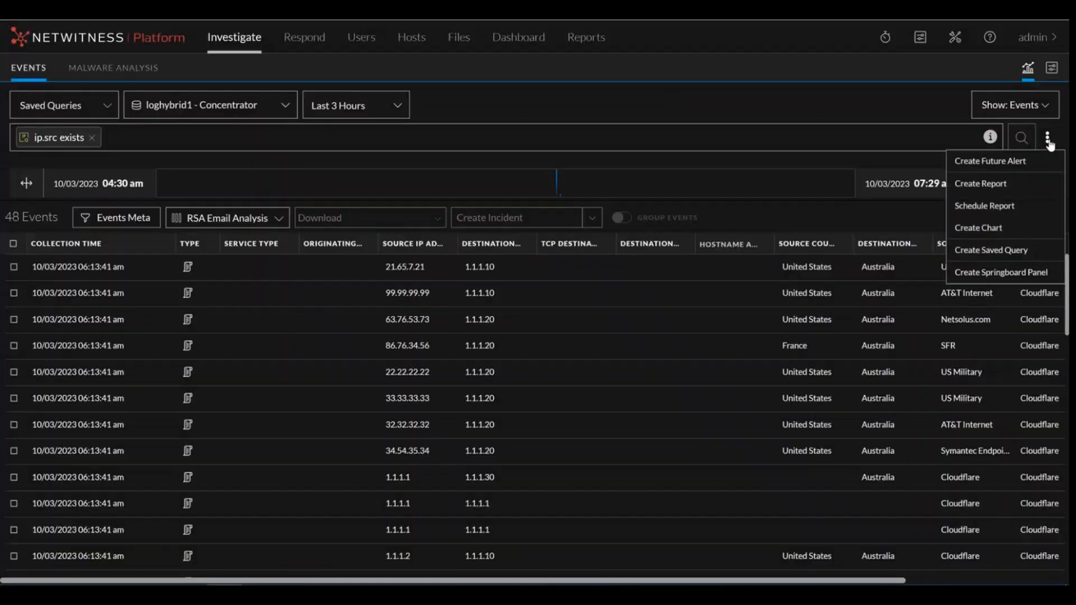
{"action": "left_click", "coordinate": [1002, 209]}
{"action": "scroll", "coordinate": [677, 323], "scroll_direction": "down", "scroll_amount": 2}
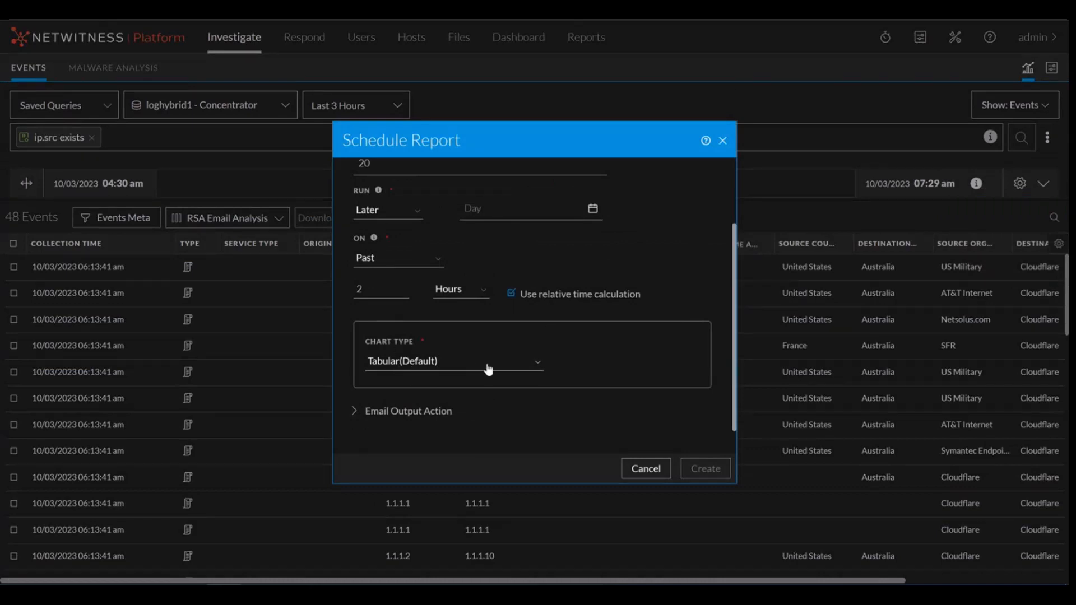
{"action": "left_click", "coordinate": [529, 365]}
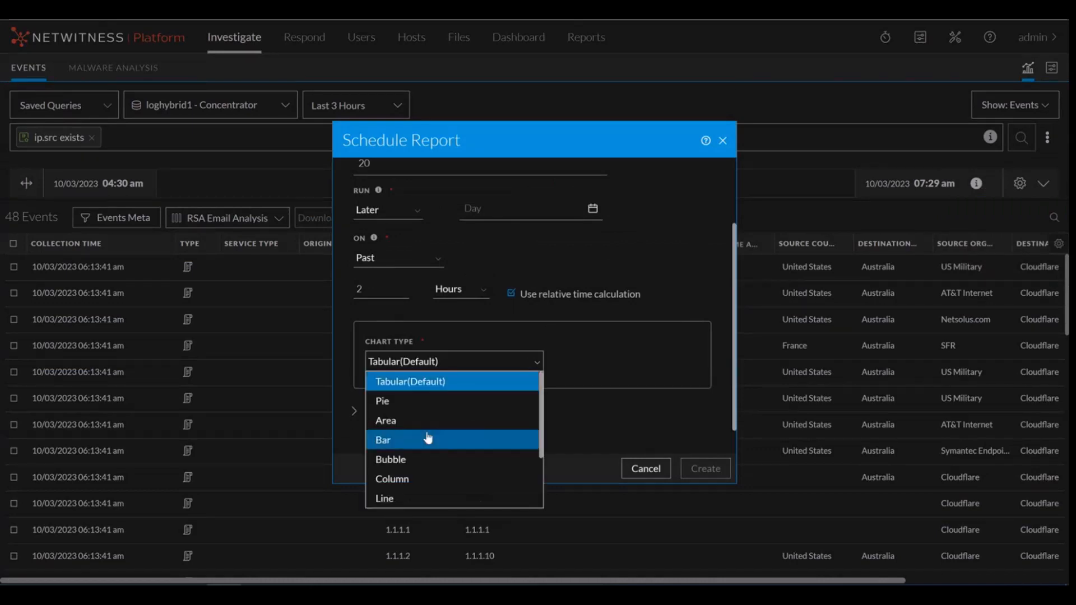
{"action": "scroll", "coordinate": [430, 436], "scroll_direction": "down", "scroll_amount": 2}
{"action": "scroll", "coordinate": [430, 435], "scroll_direction": "up", "scroll_amount": 2}
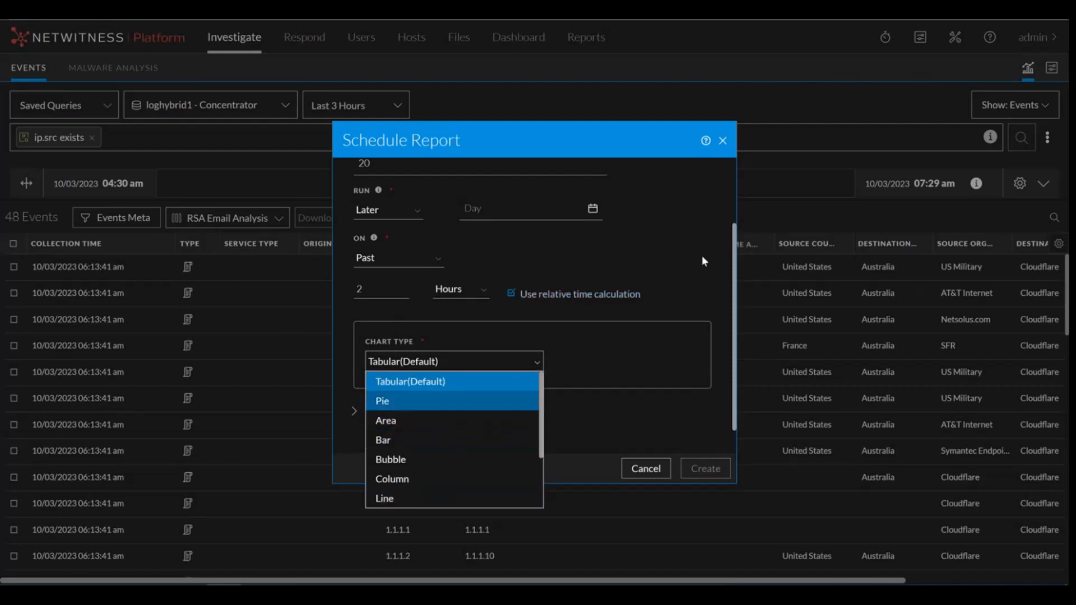
{"action": "left_click", "coordinate": [453, 421]}
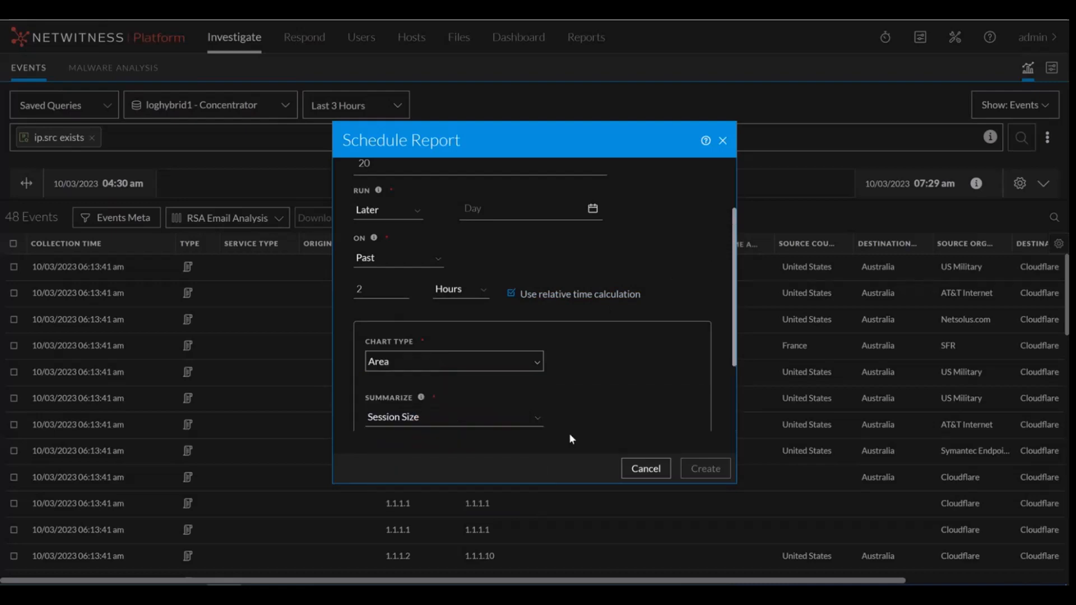
- Set the scheduled report's run date to 10/04/2023 and its past time range unit to Days
{"action": "scroll", "coordinate": [571, 396], "scroll_direction": "down", "scroll_amount": 2}
{"action": "scroll", "coordinate": [570, 396], "scroll_direction": "up", "scroll_amount": 4}
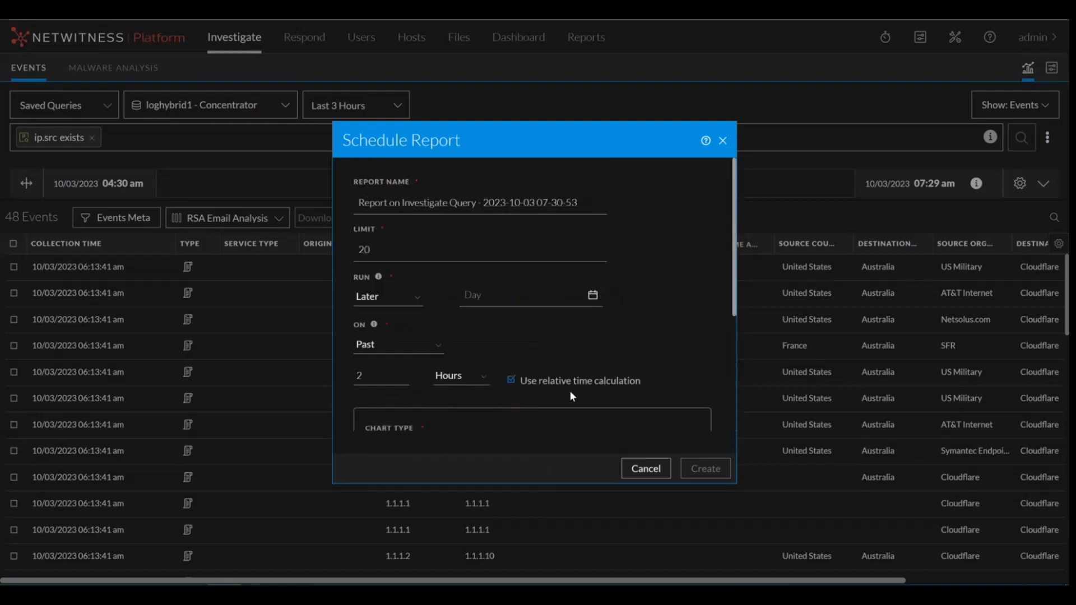
{"action": "left_click", "coordinate": [592, 296]}
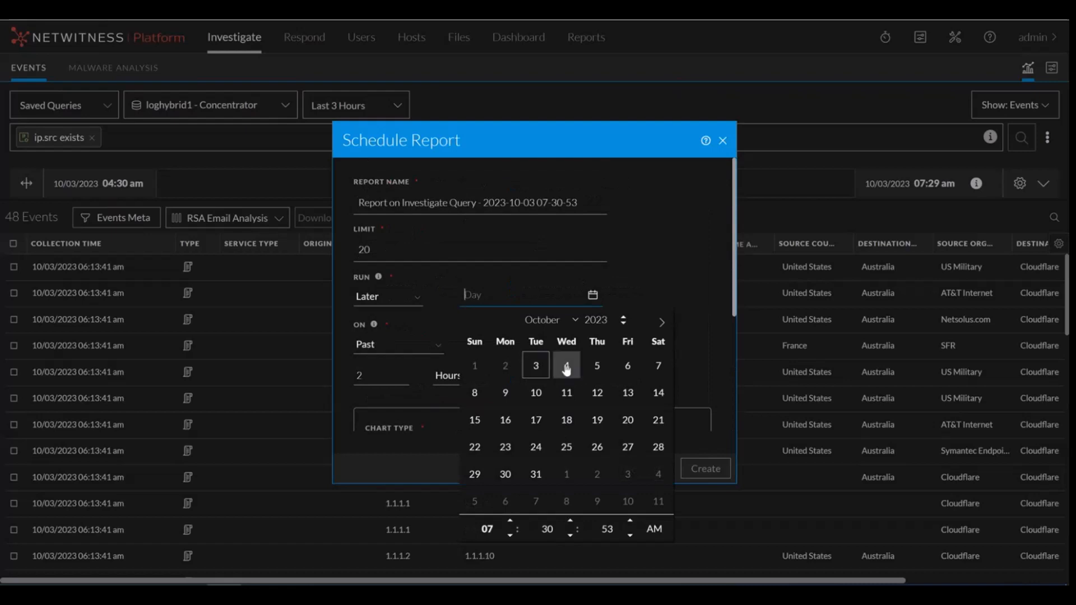
{"action": "left_click", "coordinate": [567, 368]}
{"action": "left_click", "coordinate": [701, 242]}
{"action": "scroll", "coordinate": [494, 341], "scroll_direction": "down", "scroll_amount": 2}
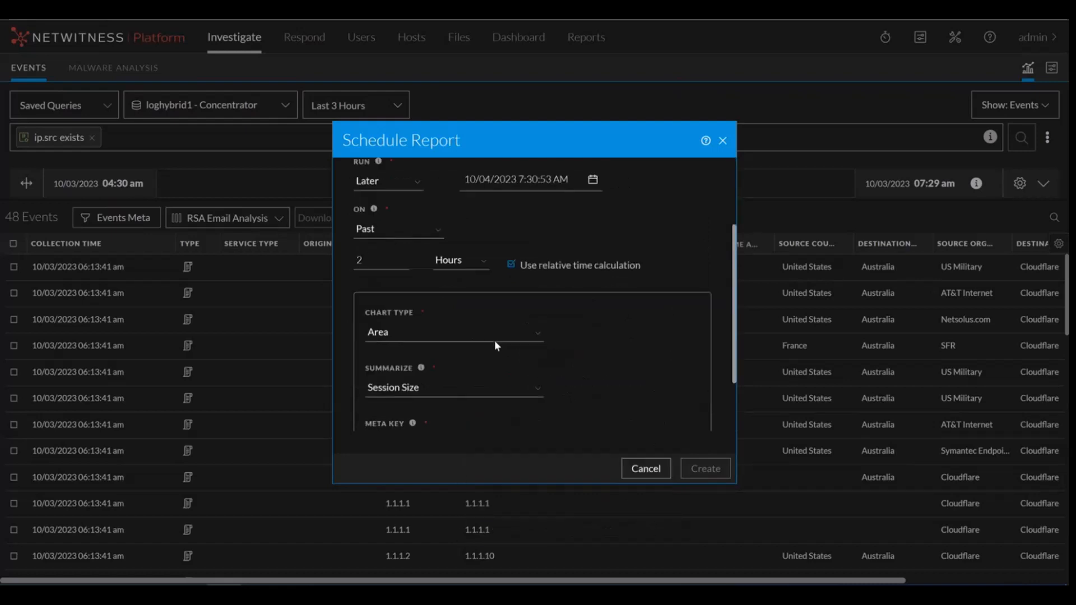
{"action": "left_click", "coordinate": [485, 261]}
{"action": "left_click", "coordinate": [468, 301]}
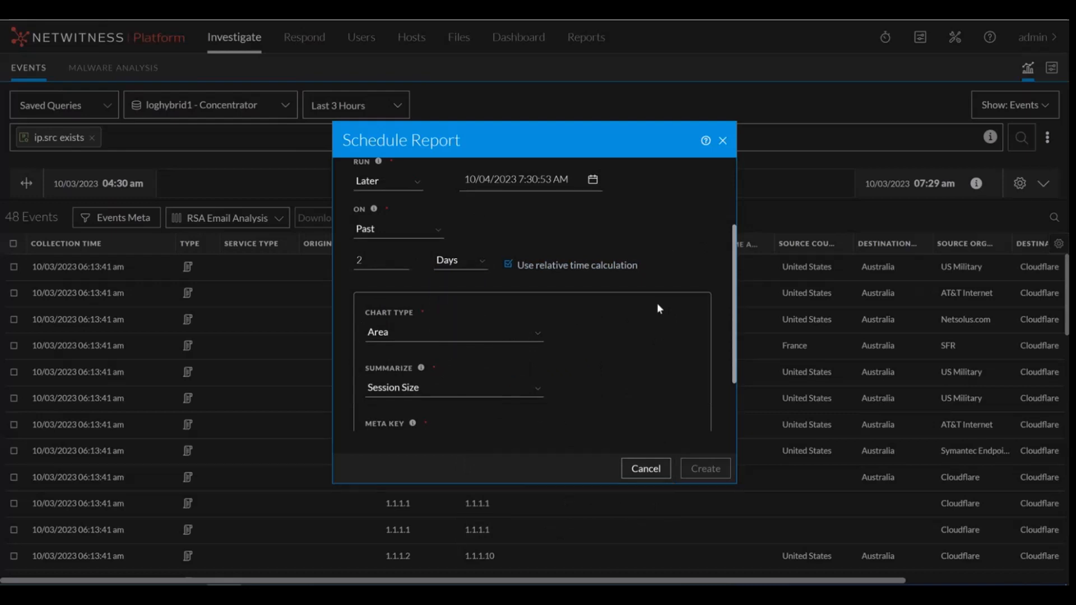
- Create the scheduled report with ip.src as the meta key and open its management page
{"action": "scroll", "coordinate": [657, 303], "scroll_direction": "down", "scroll_amount": 2}
{"action": "left_click", "coordinate": [521, 363]}
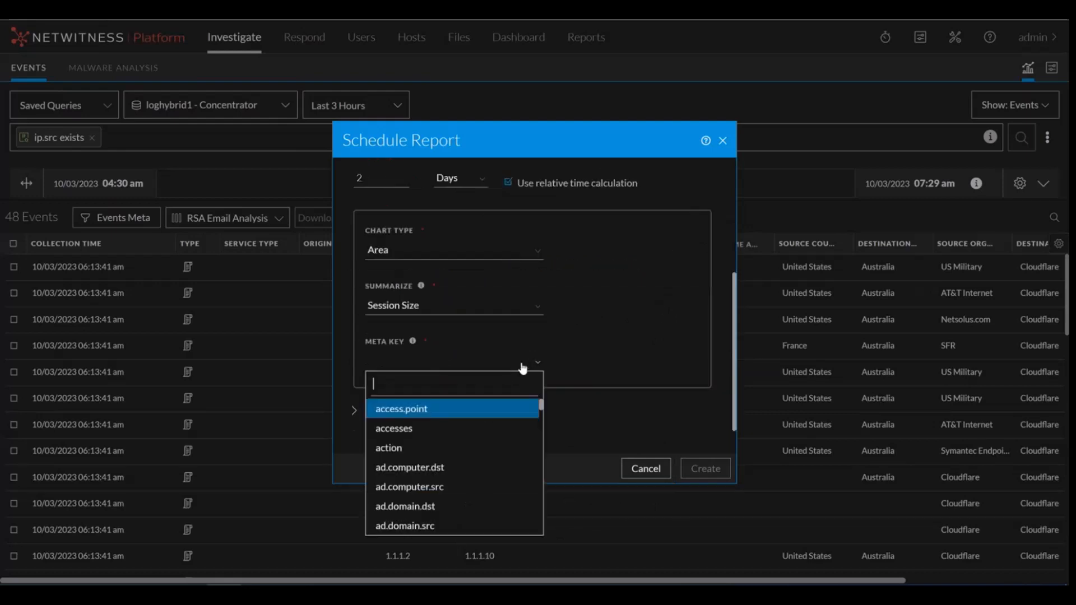
{"action": "type", "text": "ip.src"}
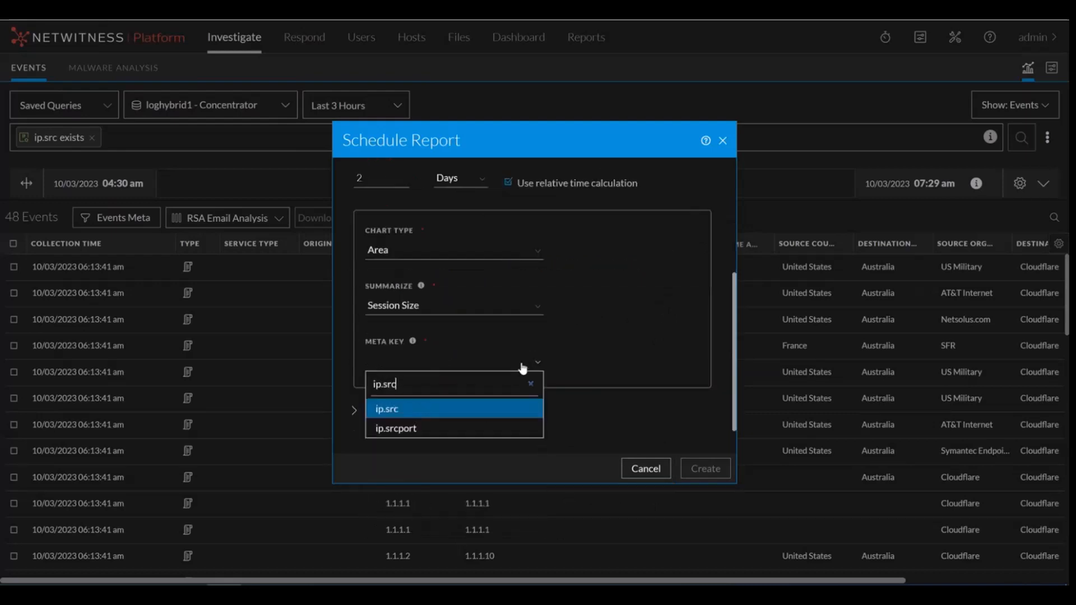
{"action": "left_click", "coordinate": [478, 411]}
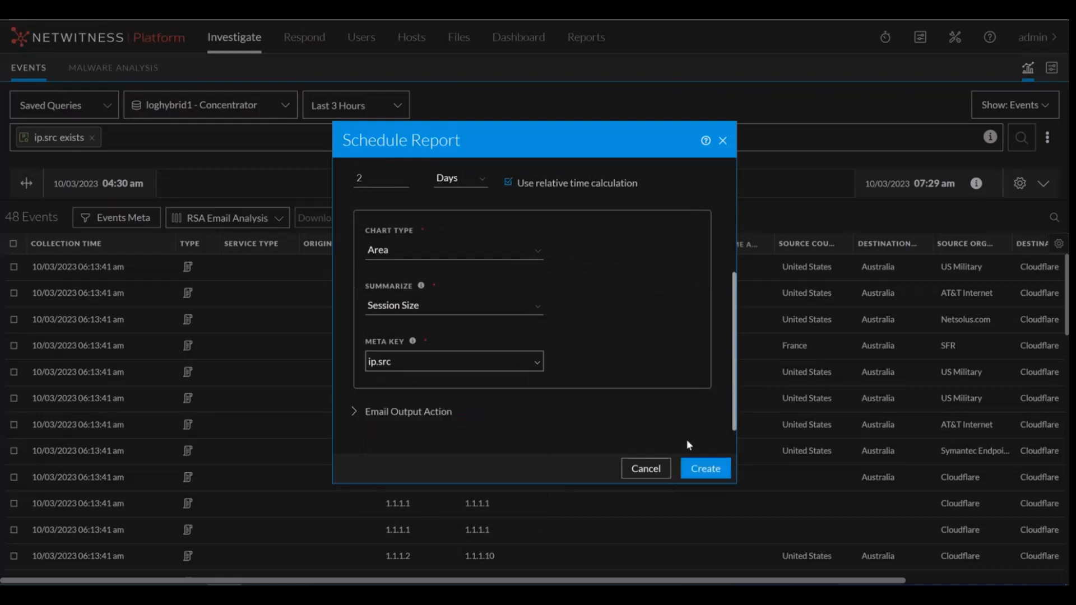
{"action": "left_click", "coordinate": [706, 471]}
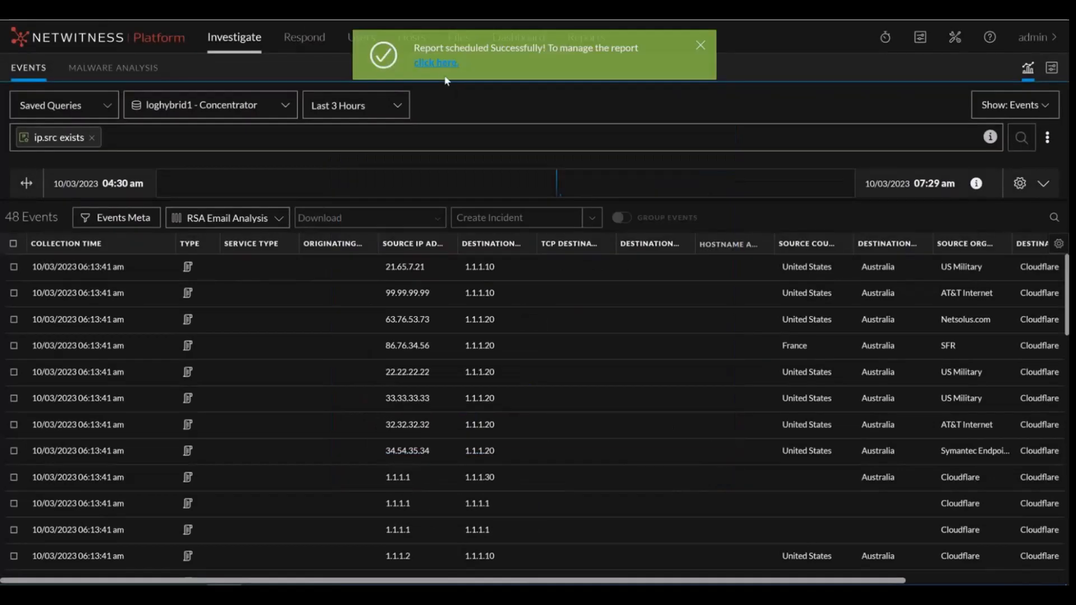
{"action": "left_click", "coordinate": [443, 65]}
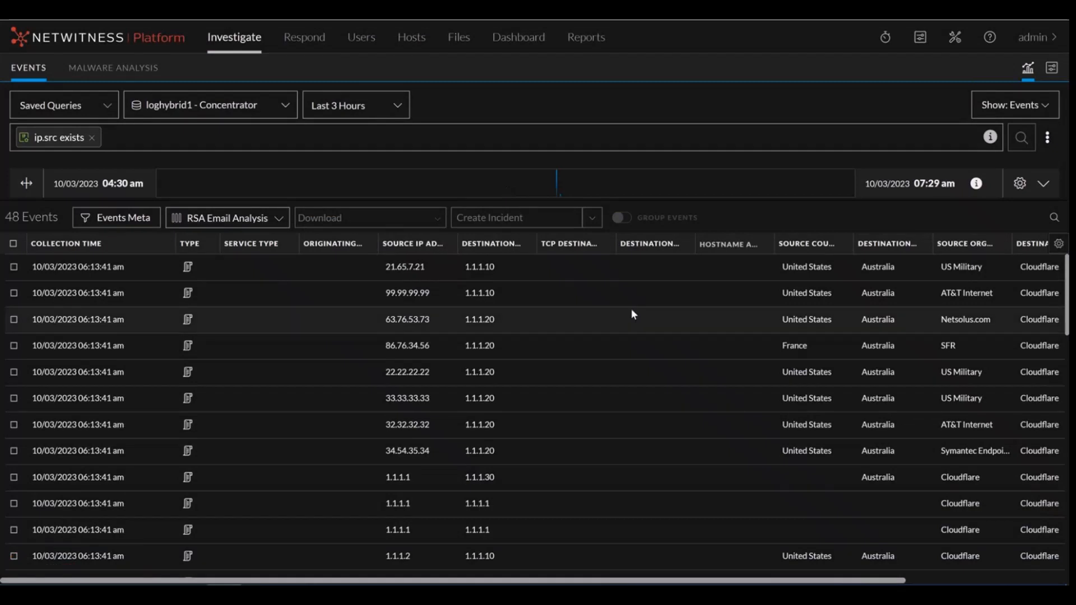
- Start creating a chart from the ip.src exists query and prefix its name with "AA - Test1 -"
{"action": "left_click", "coordinate": [1047, 137]}
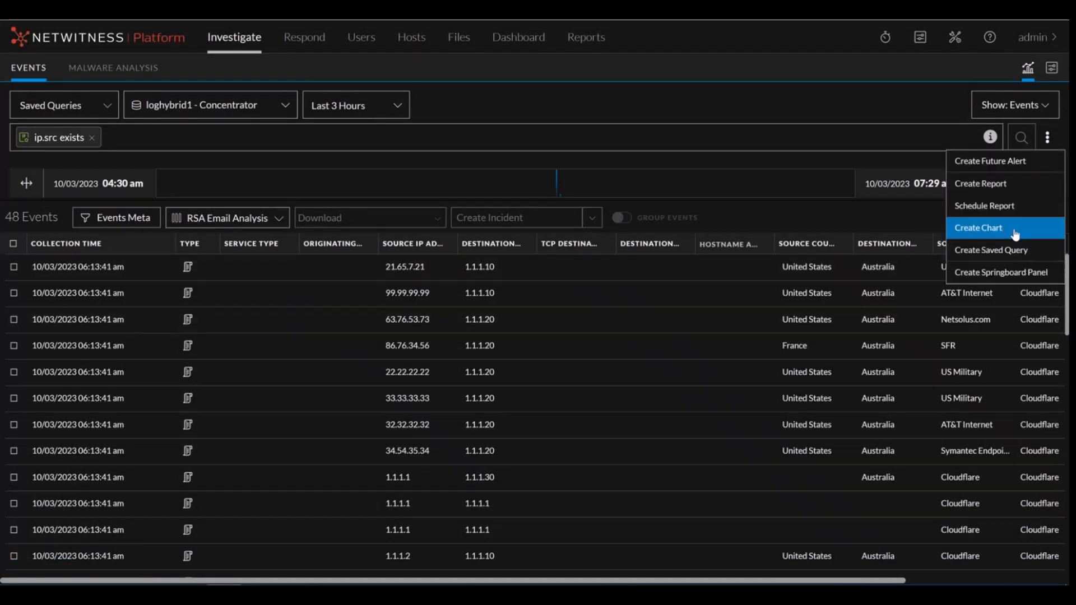
{"action": "left_click", "coordinate": [1016, 235]}
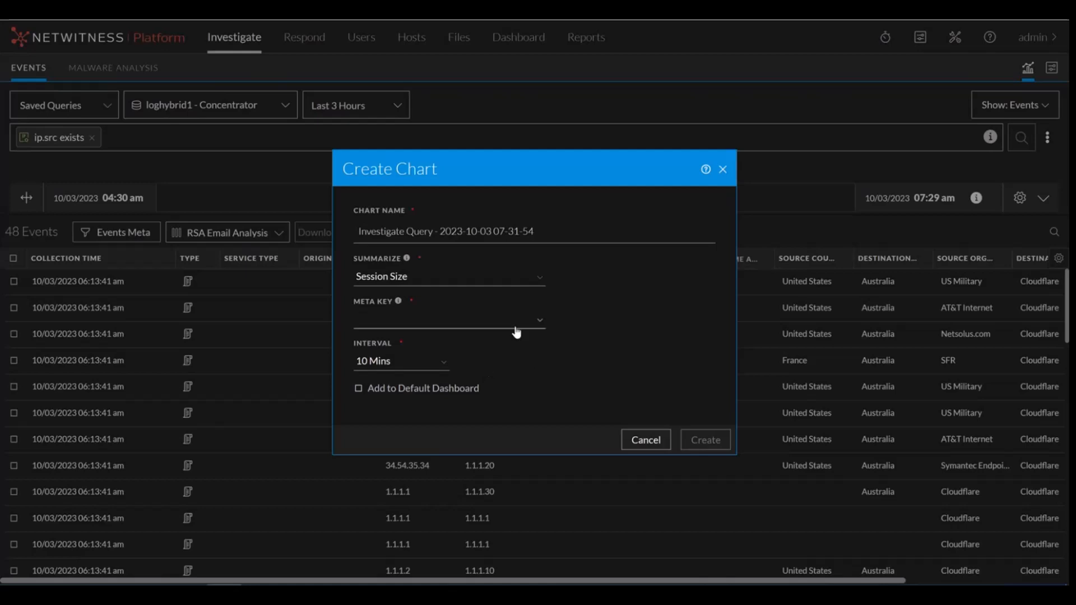
{"action": "left_click", "coordinate": [357, 230]}
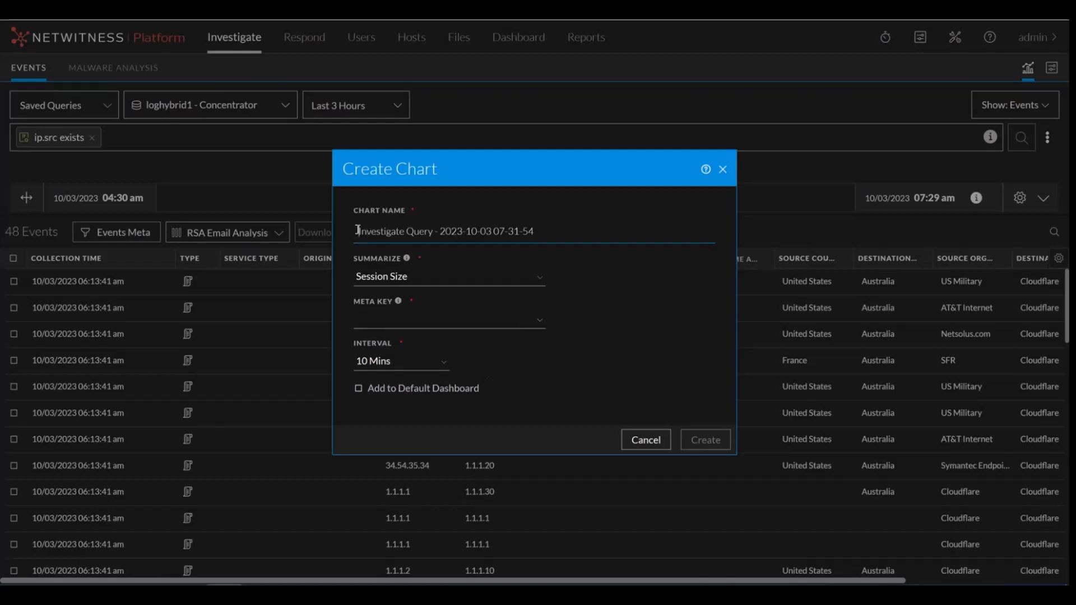
{"action": "type", "text": "AA"}
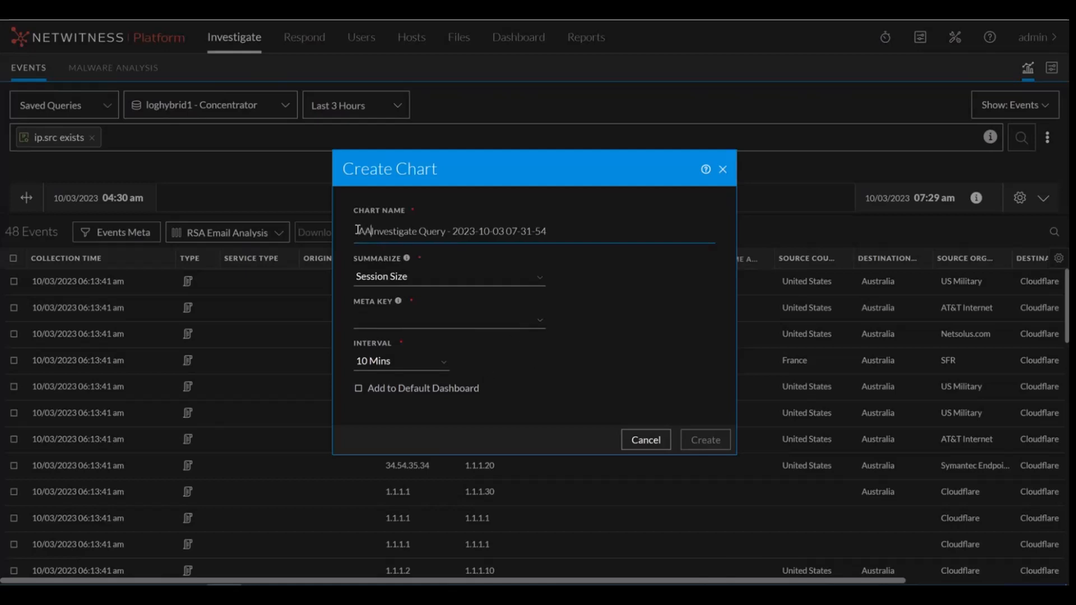
{"action": "type", "text": " - Test"}
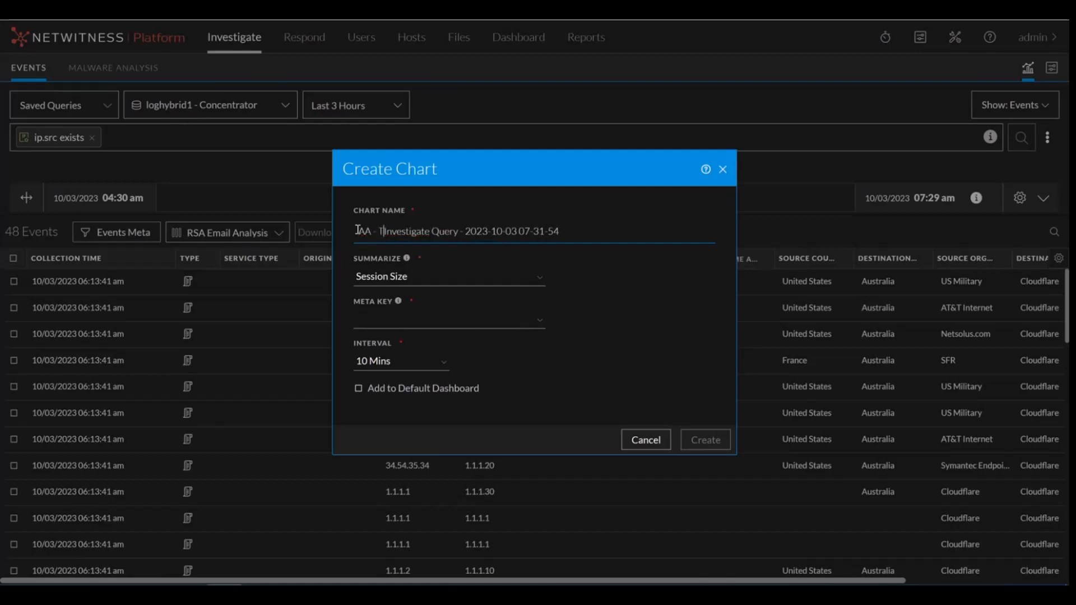
{"action": "type", "text": "1 -"}
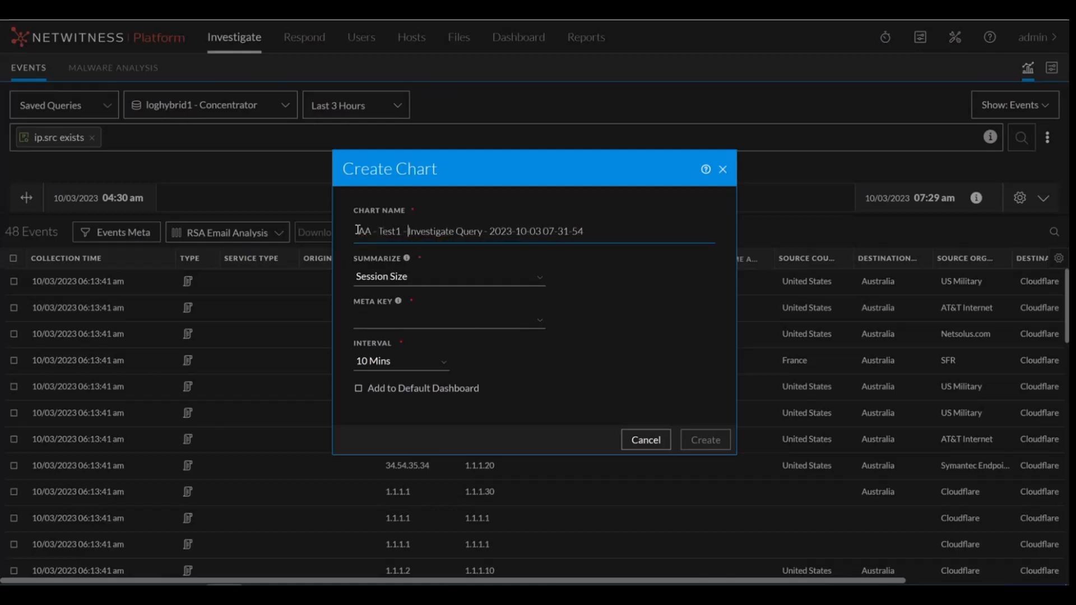
- Set the chart's meta key to ip.src and summarize it by Packet Count
{"action": "left_click", "coordinate": [527, 324]}
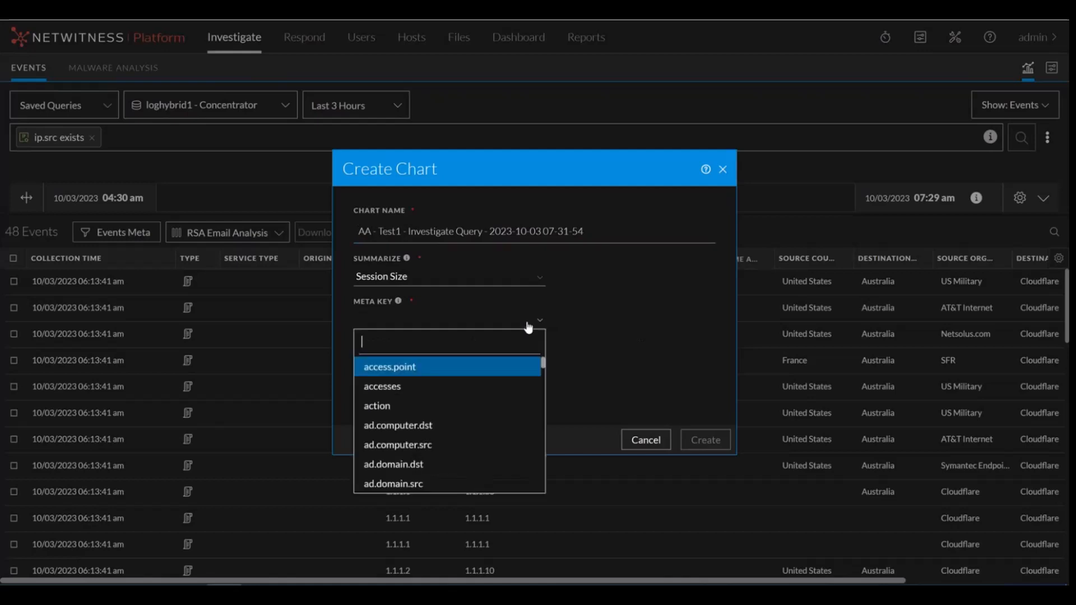
{"action": "type", "text": "ip.src"}
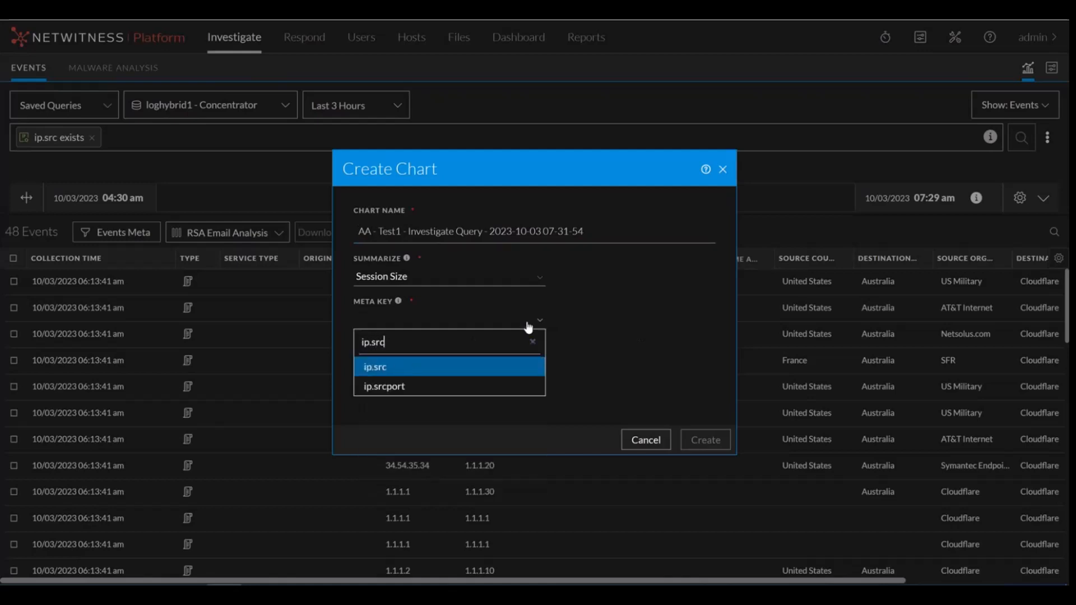
{"action": "left_click", "coordinate": [511, 368]}
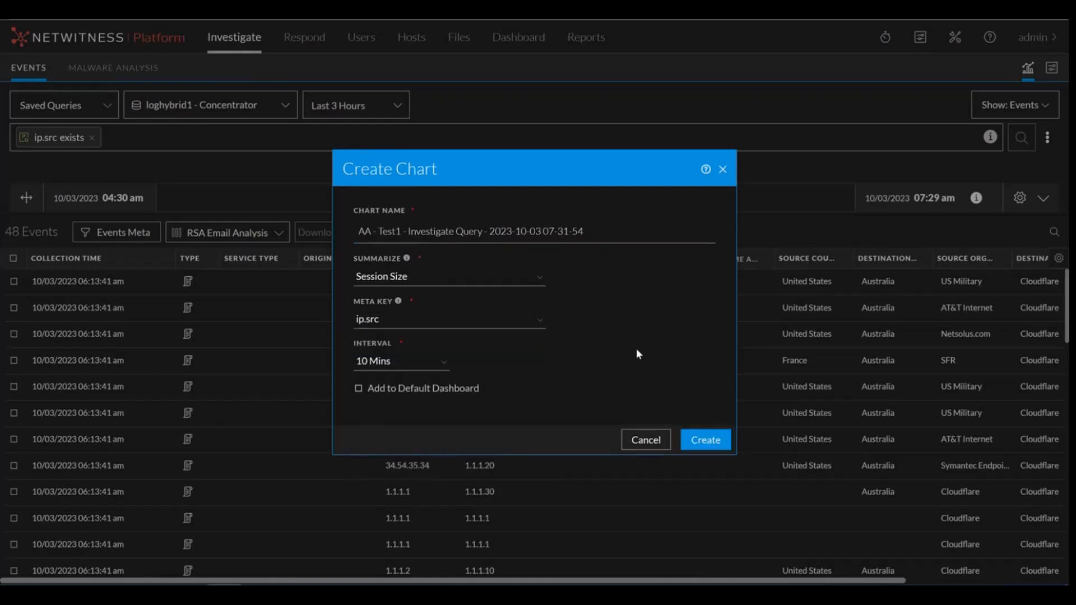
{"action": "left_click", "coordinate": [469, 282]}
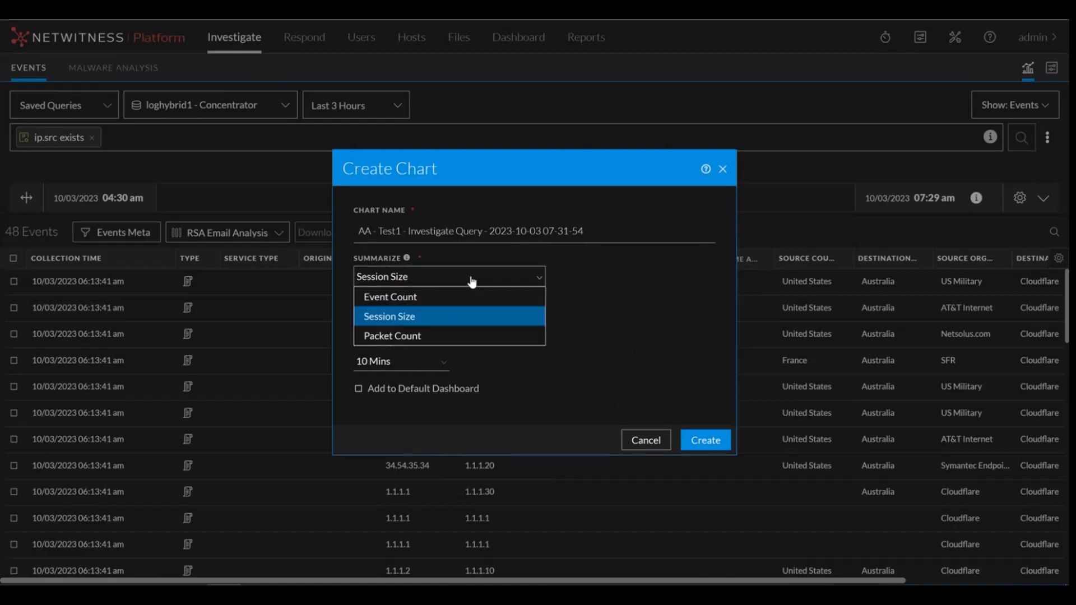
{"action": "left_click", "coordinate": [455, 335]}
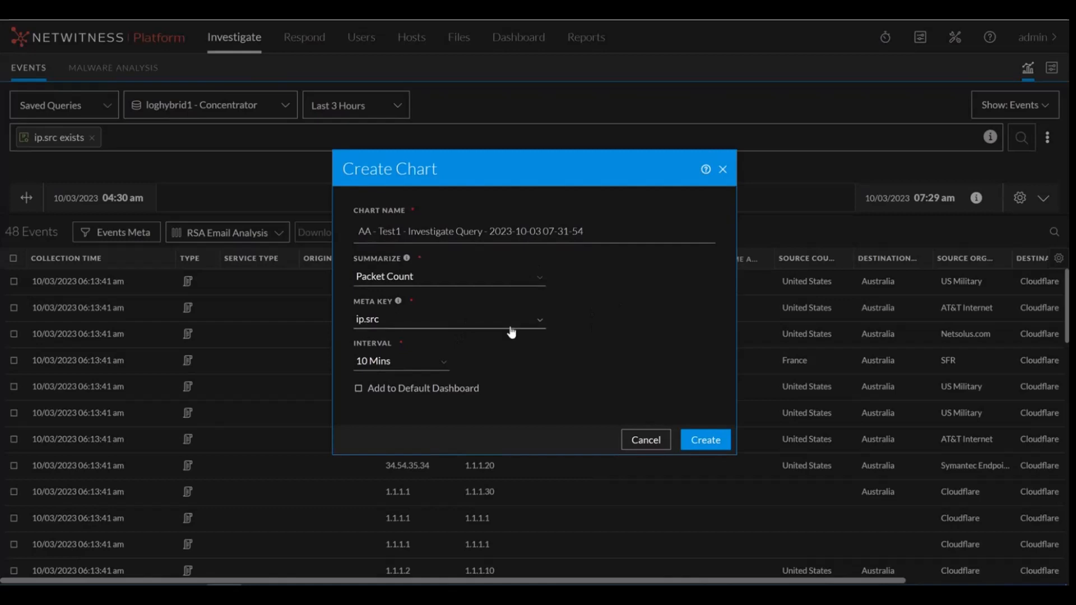
- Check the interval options, keep 10 Mins, then create the chart and open its management page
{"action": "left_click", "coordinate": [437, 370]}
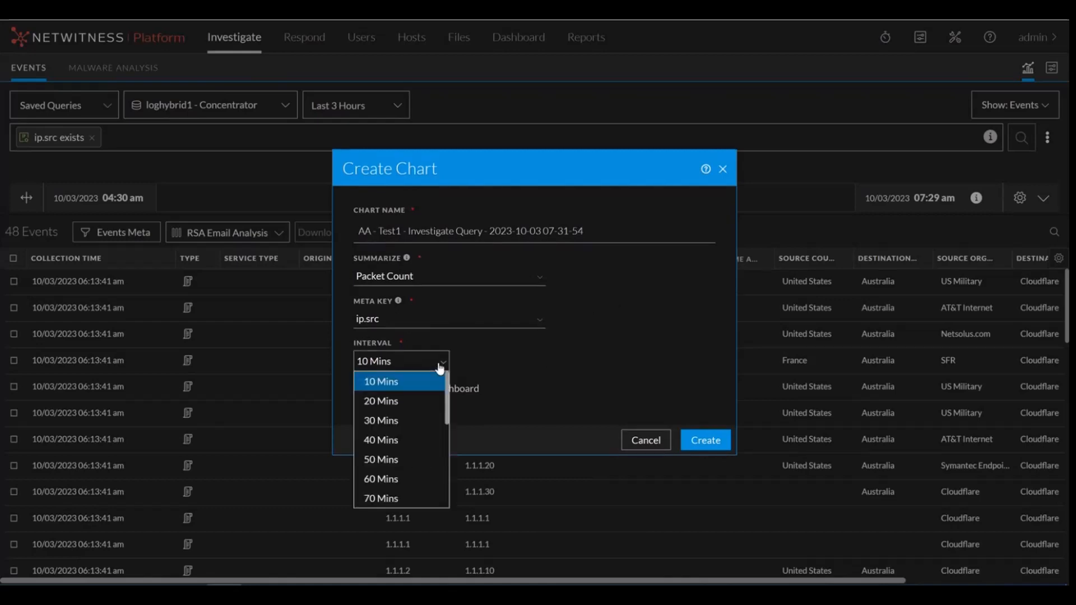
{"action": "left_click", "coordinate": [613, 349]}
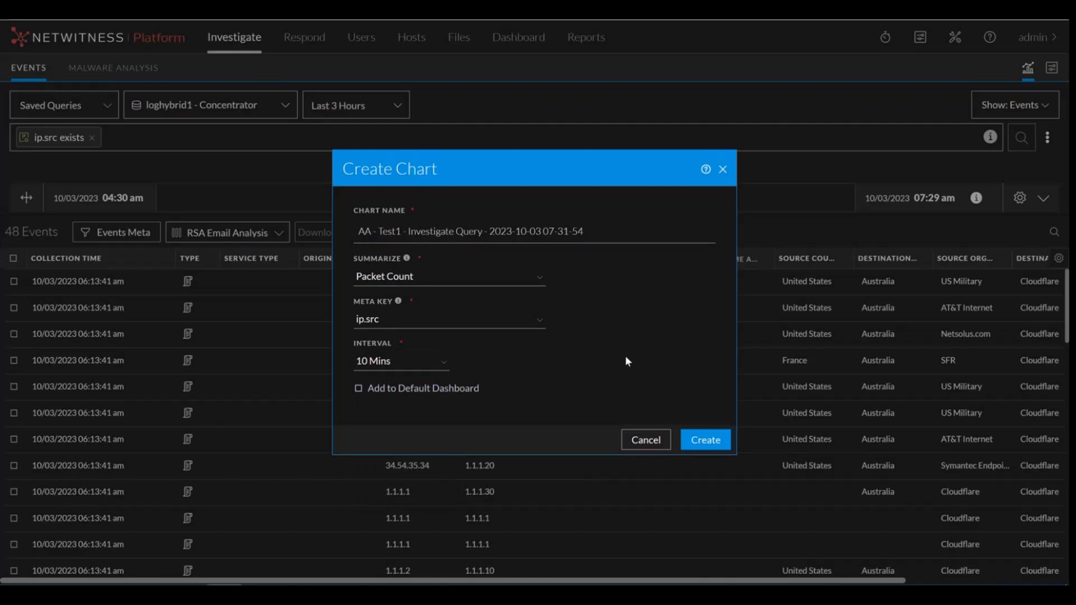
{"action": "left_click", "coordinate": [706, 440]}
{"action": "left_click", "coordinate": [446, 62]}
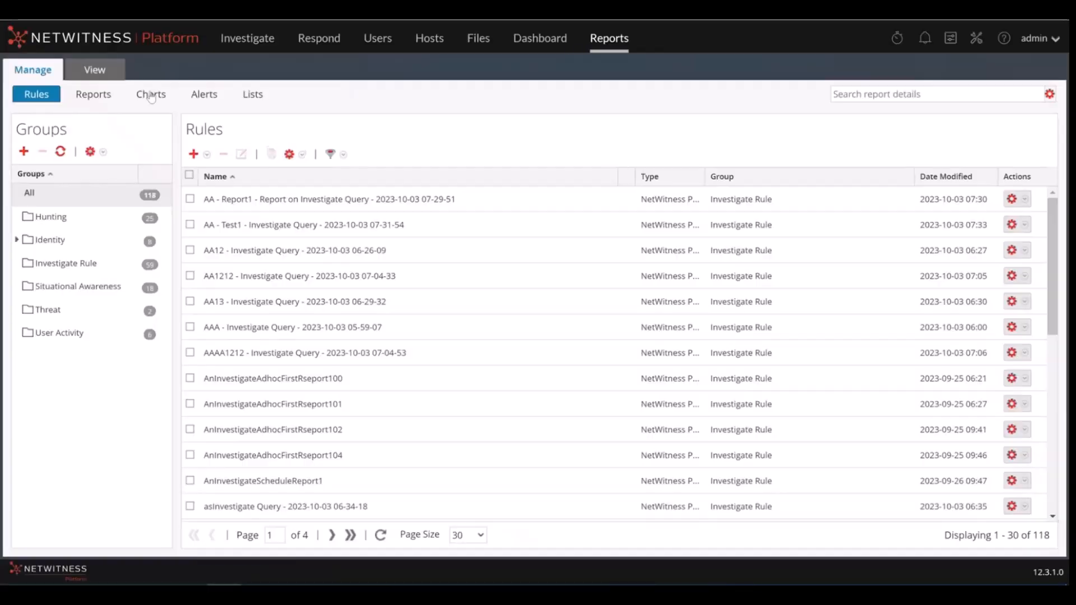
- Open the AA1212 - Investigate Query chart from the list of charts and examine its plotted packet counts
{"action": "left_click", "coordinate": [150, 95]}
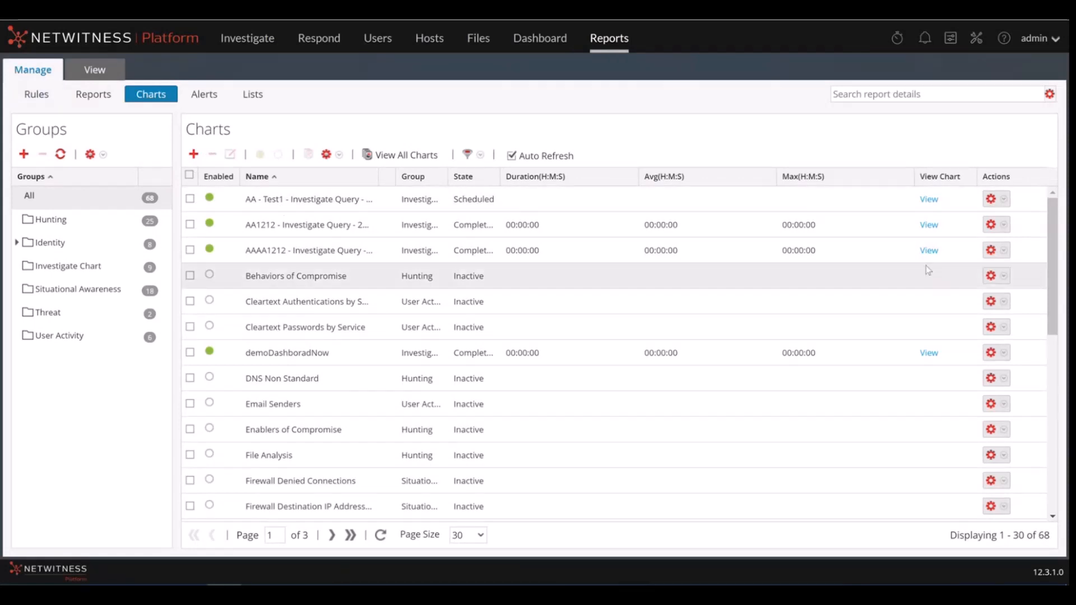
{"action": "left_click", "coordinate": [929, 225]}
{"action": "mouse_move", "coordinate": [548, 249]}
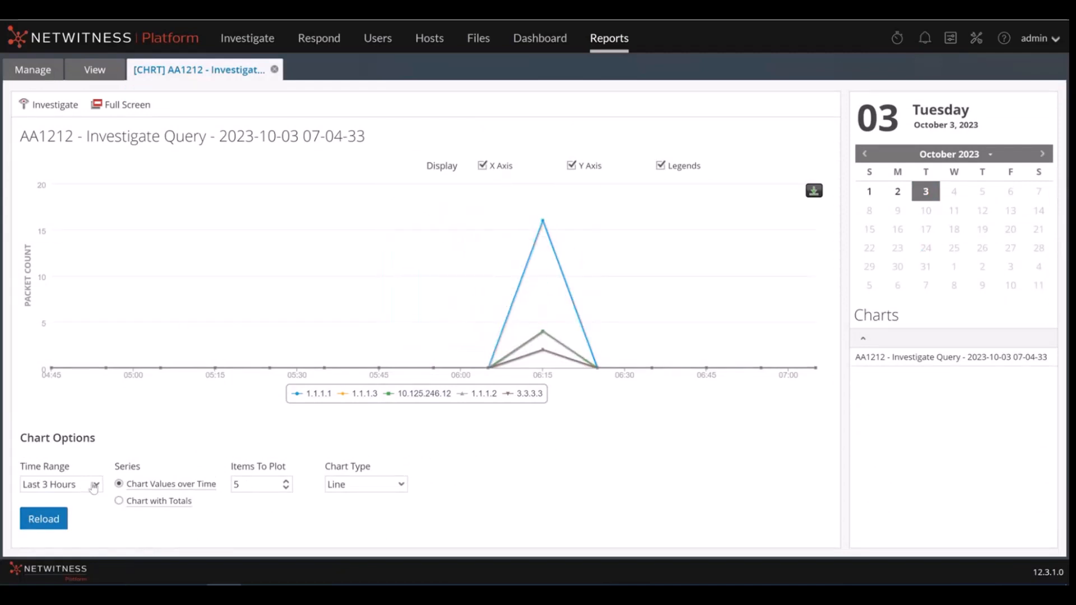
- Set the AA1212 chart's time range to Last 24 Hours, choose another chart type and reload it
{"action": "left_click", "coordinate": [95, 486]}
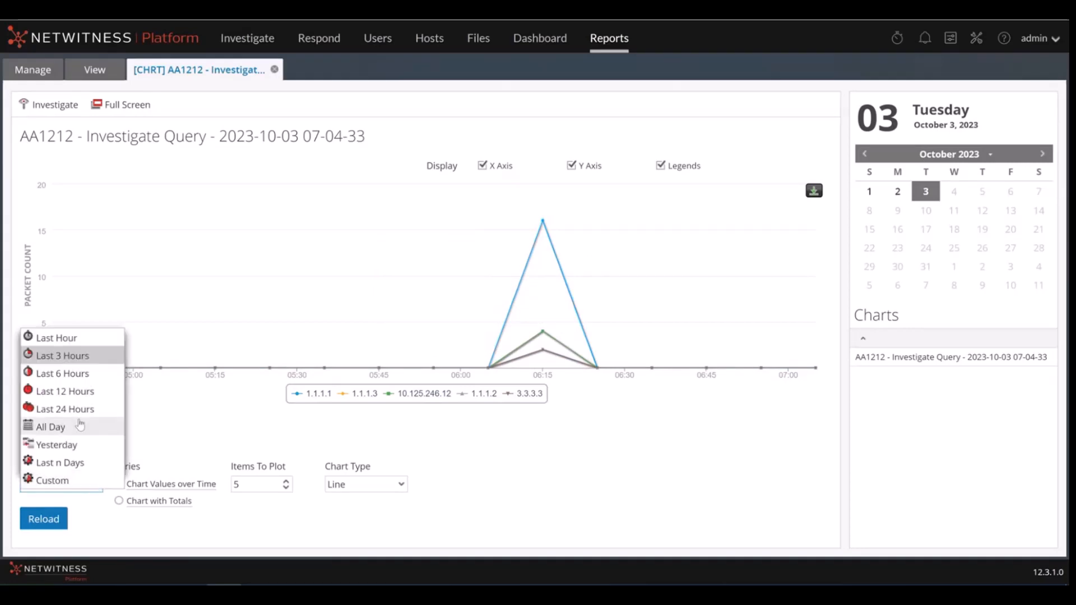
{"action": "left_click", "coordinate": [77, 409]}
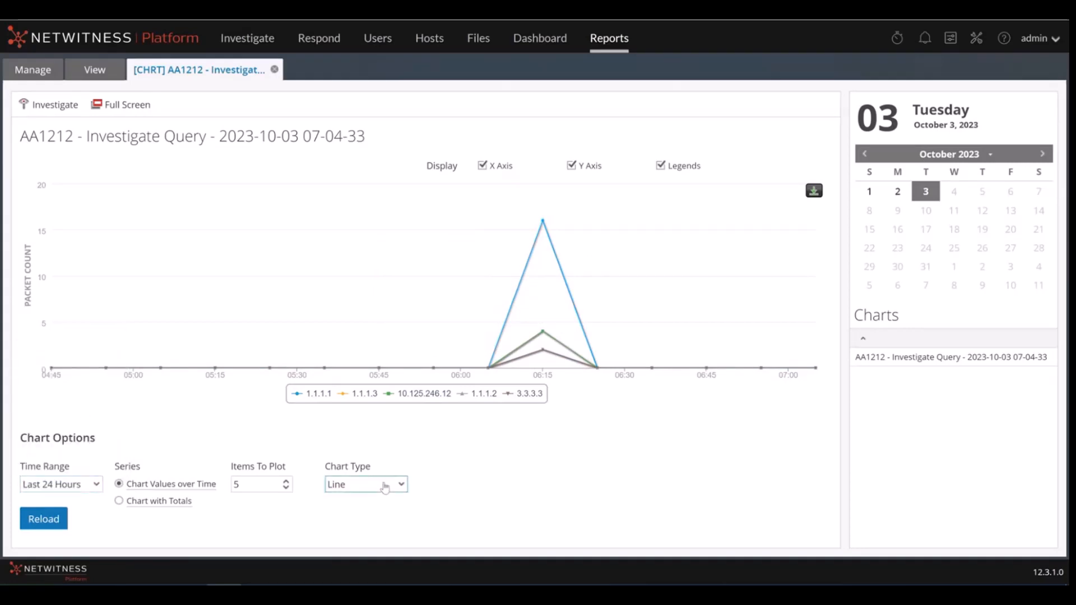
{"action": "left_click", "coordinate": [392, 485]}
{"action": "left_click", "coordinate": [375, 441]}
{"action": "left_click", "coordinate": [379, 488]}
{"action": "left_click", "coordinate": [380, 452]}
{"action": "left_click", "coordinate": [56, 520]}
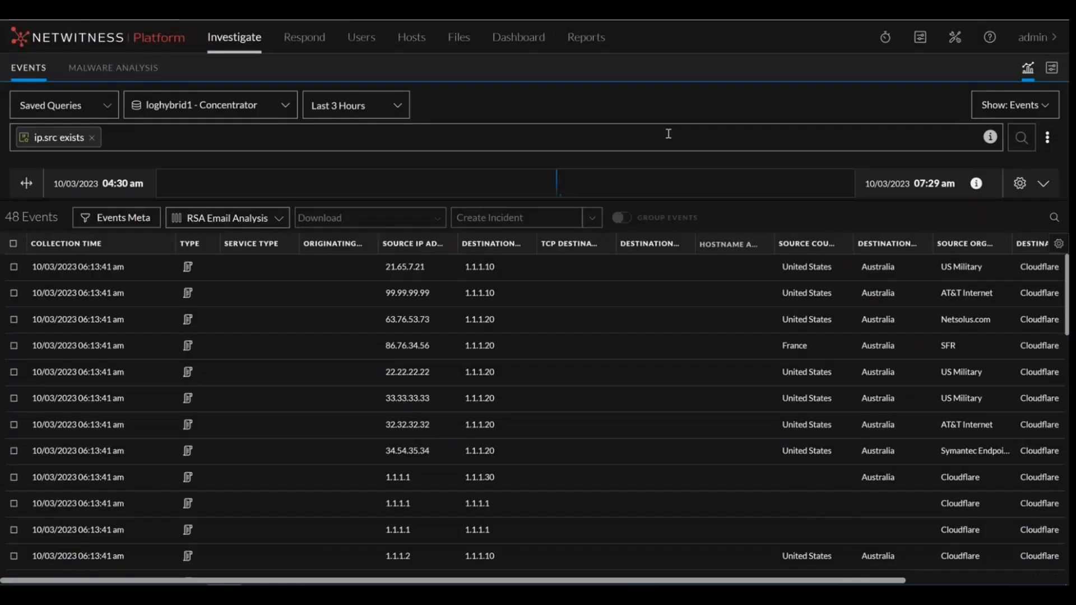
- Start another chart from the ip.src exists query with ip.src as meta key and add it to the Default Dashboard
{"action": "left_click", "coordinate": [1047, 137]}
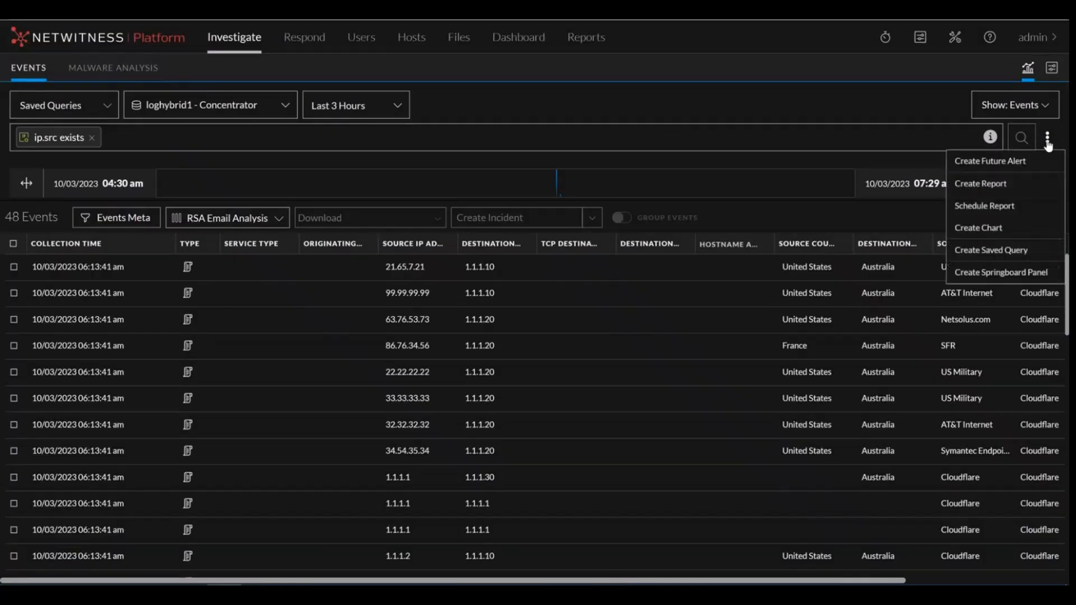
{"action": "left_click", "coordinate": [979, 228]}
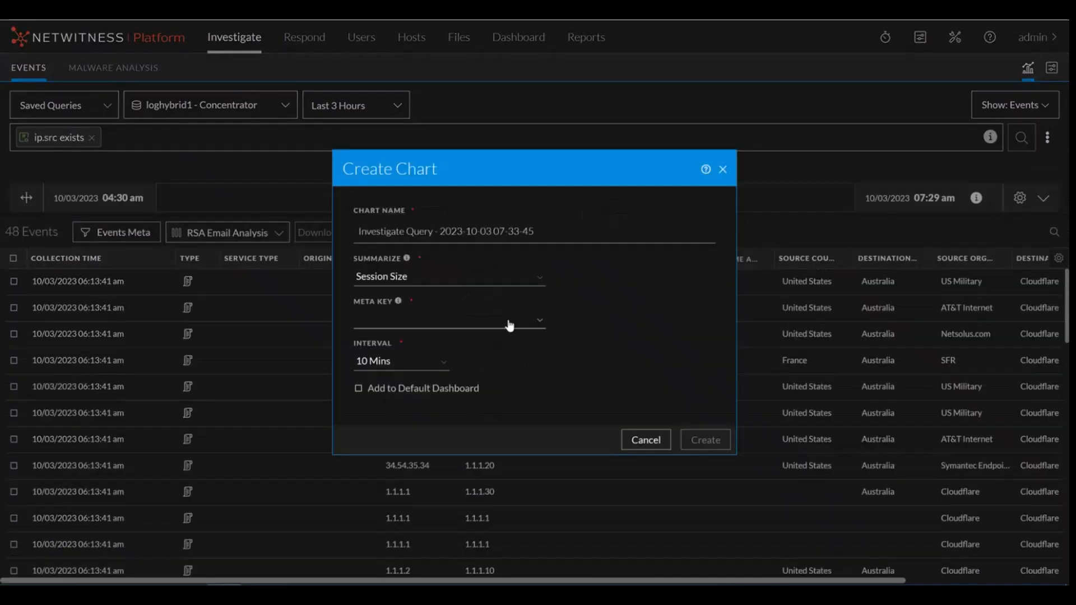
{"action": "left_click", "coordinate": [525, 324]}
{"action": "type", "text": "ip.src"}
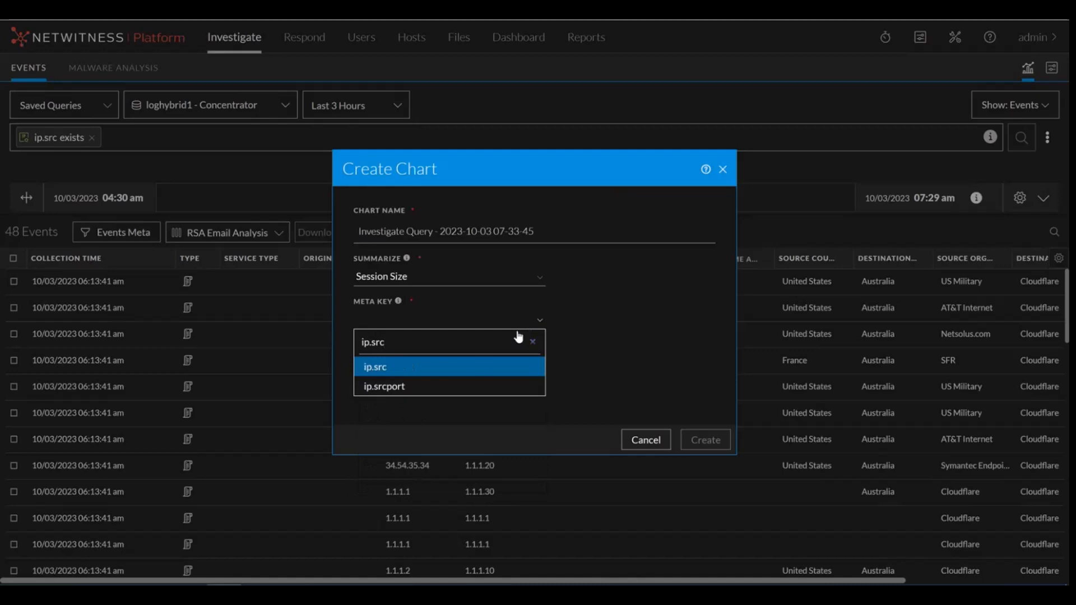
{"action": "left_click", "coordinate": [483, 368]}
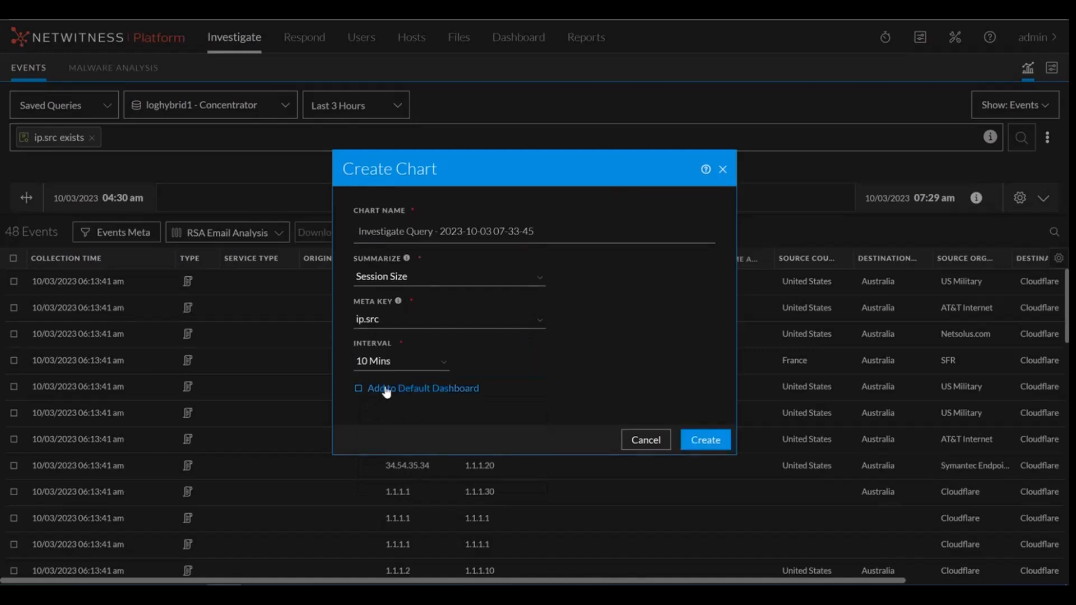
{"action": "left_click", "coordinate": [396, 388]}
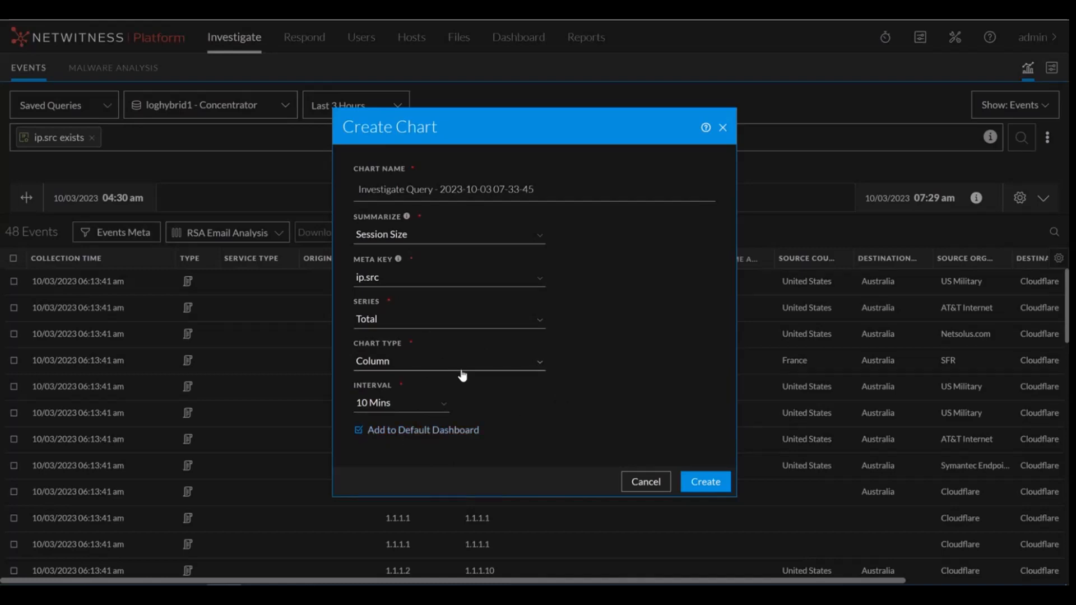
- Set the dashboard chart's type to Pie and summarize it by Packet Count
{"action": "left_click", "coordinate": [491, 364]}
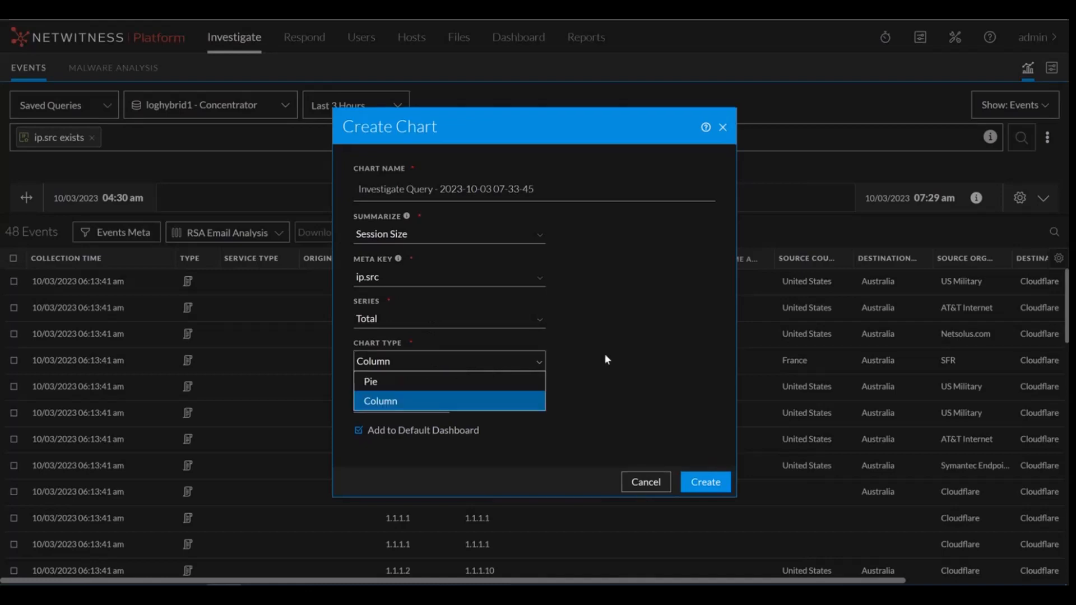
{"action": "left_click", "coordinate": [504, 384]}
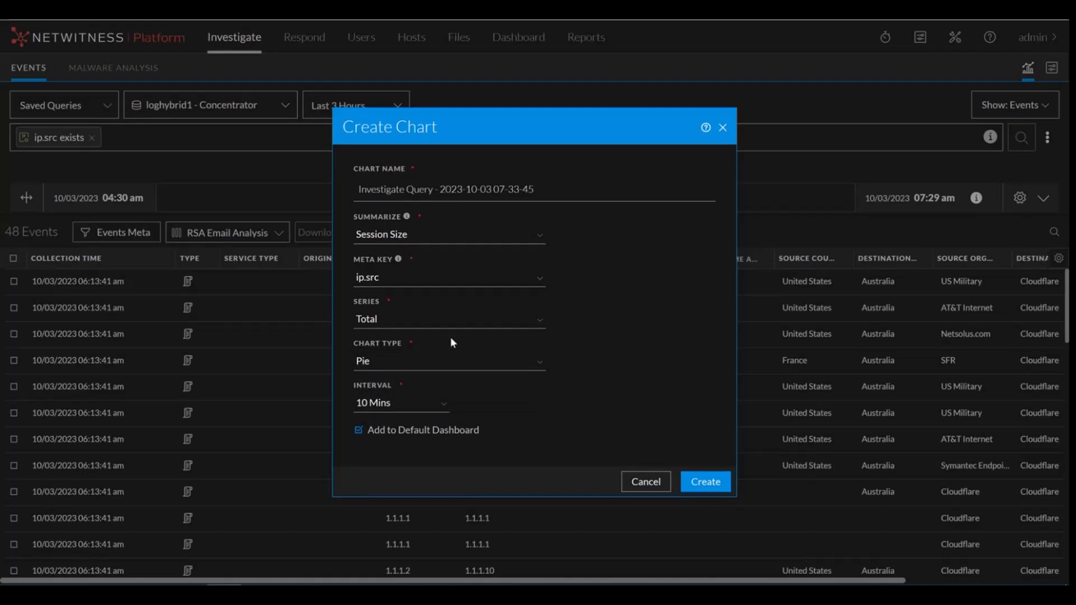
{"action": "left_click", "coordinate": [468, 235]}
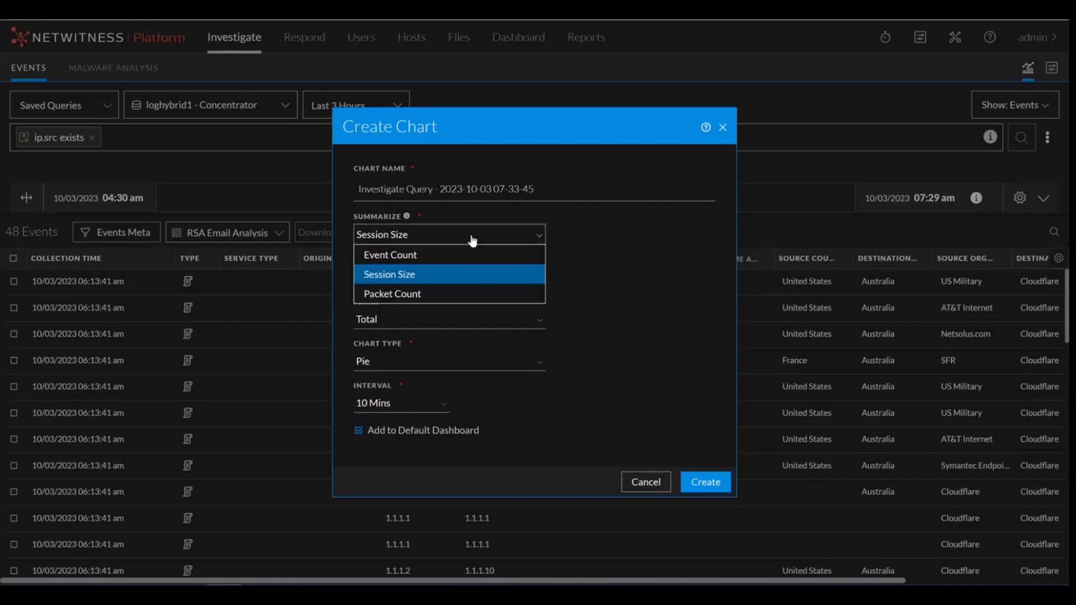
{"action": "left_click", "coordinate": [441, 296]}
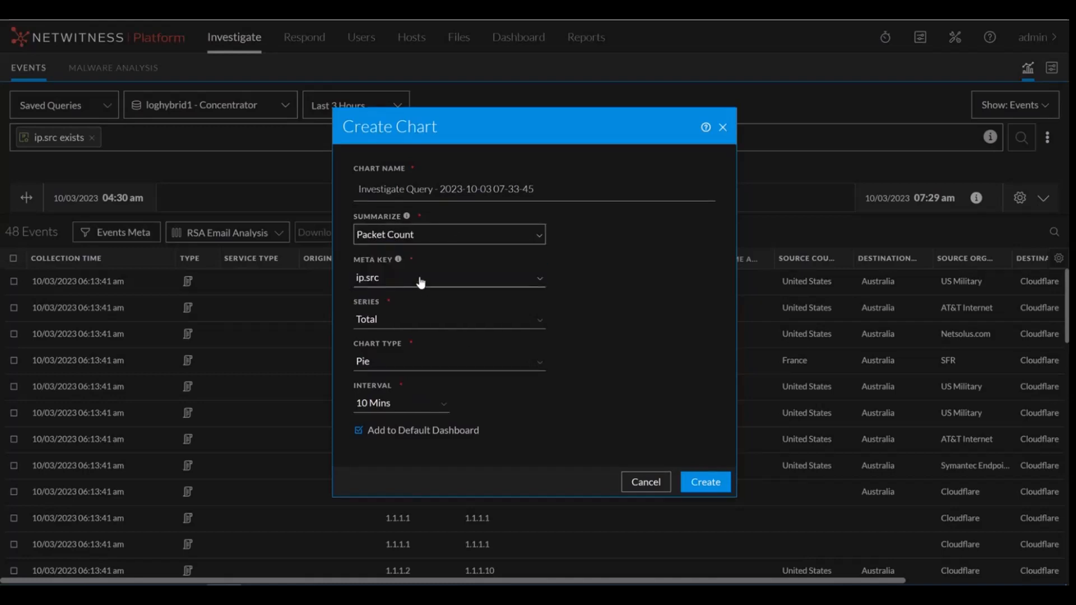
- Create the dashboard chart with its name prefixed by "AA - Test1 - Dashboard -" and open it on the Default Dashboard
{"action": "left_click", "coordinate": [361, 188]}
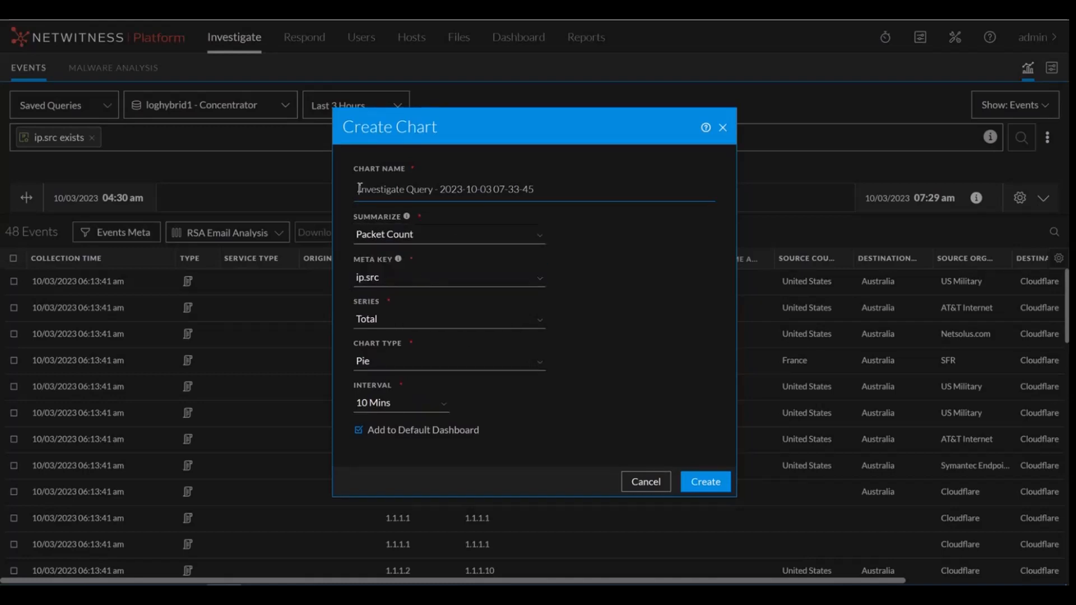
{"action": "type", "text": "AA - TE"}
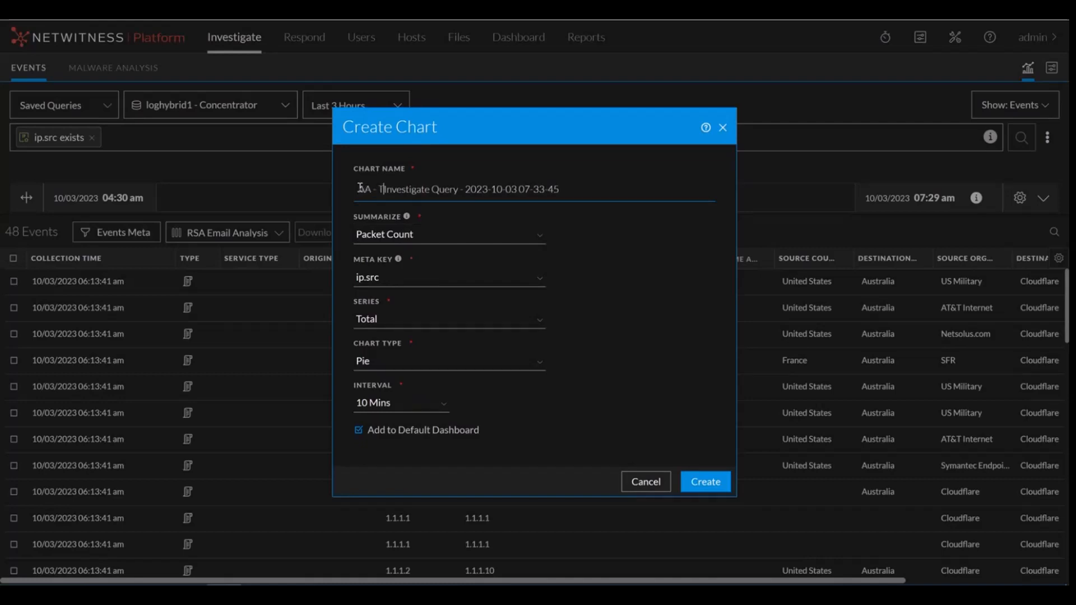
{"action": "type", "text": "st1 -"}
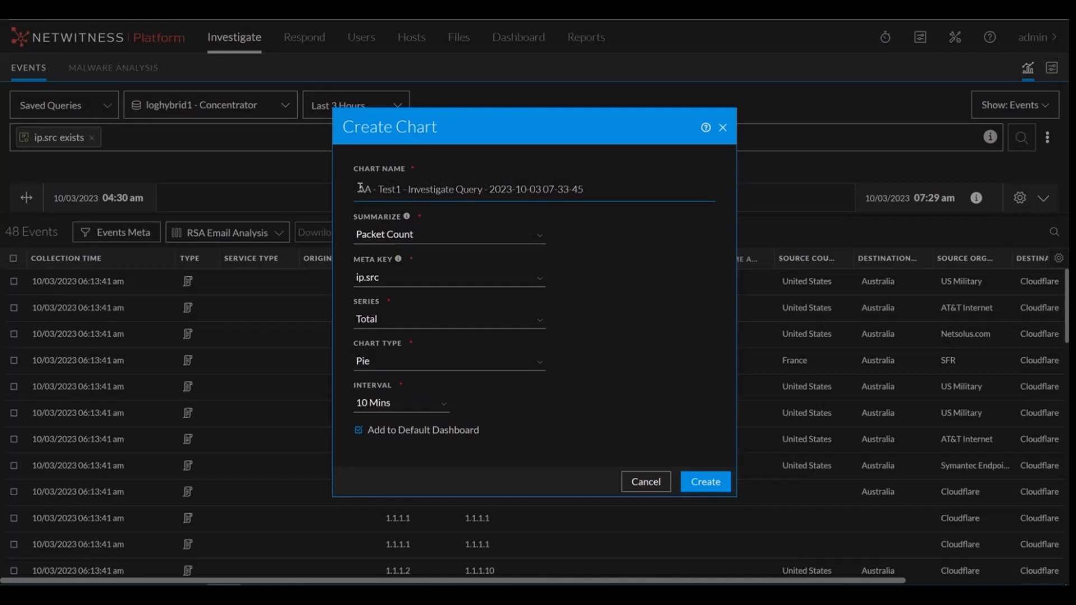
{"action": "type", "text": " Dashboar"}
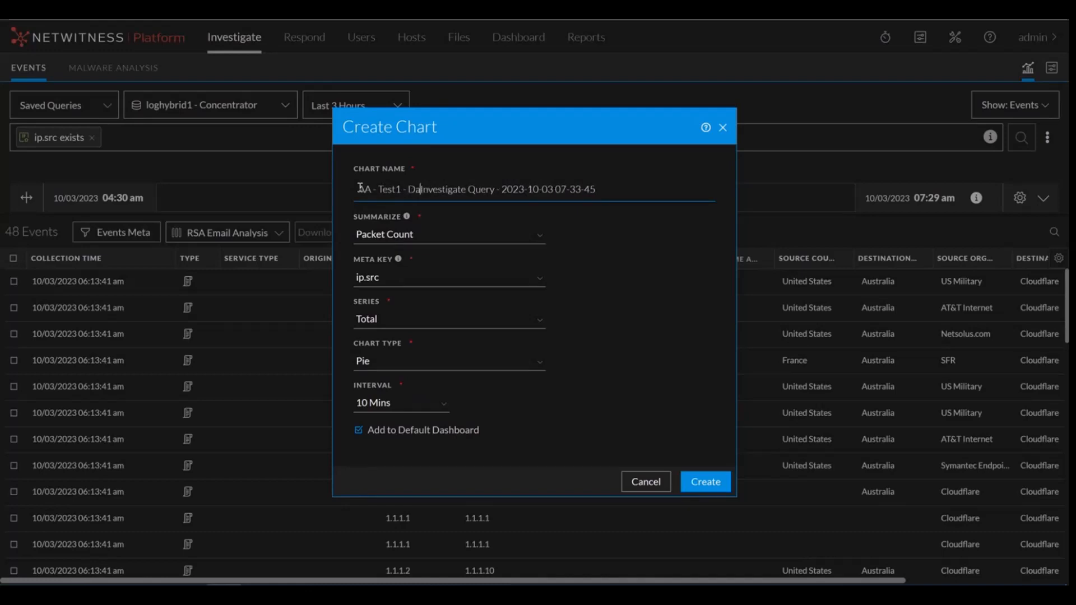
{"action": "type", "text": "d -"}
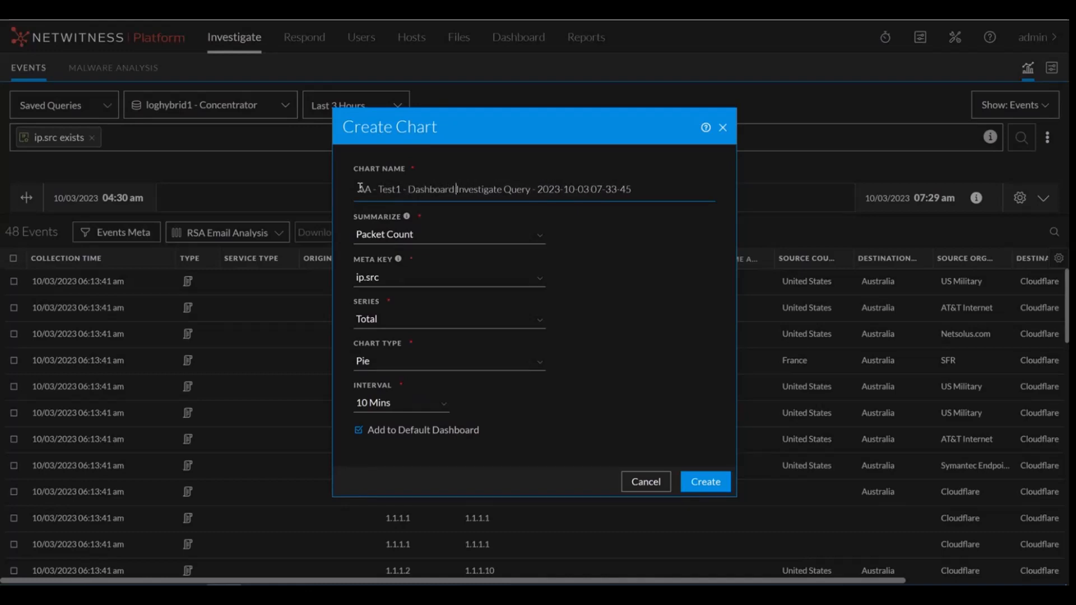
{"action": "left_click", "coordinate": [710, 483]}
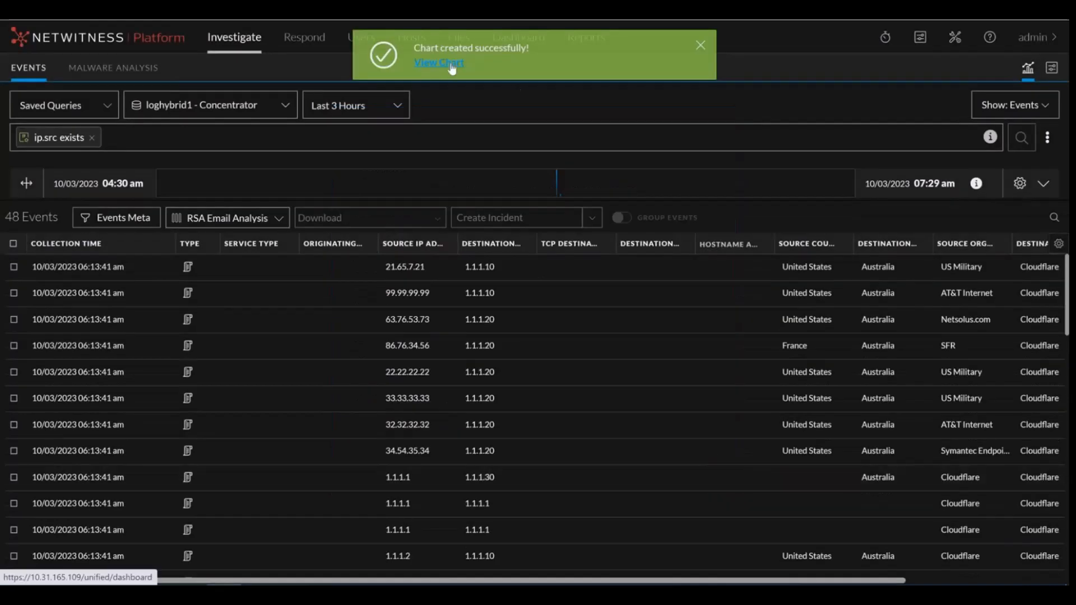
{"action": "left_click", "coordinate": [452, 64]}
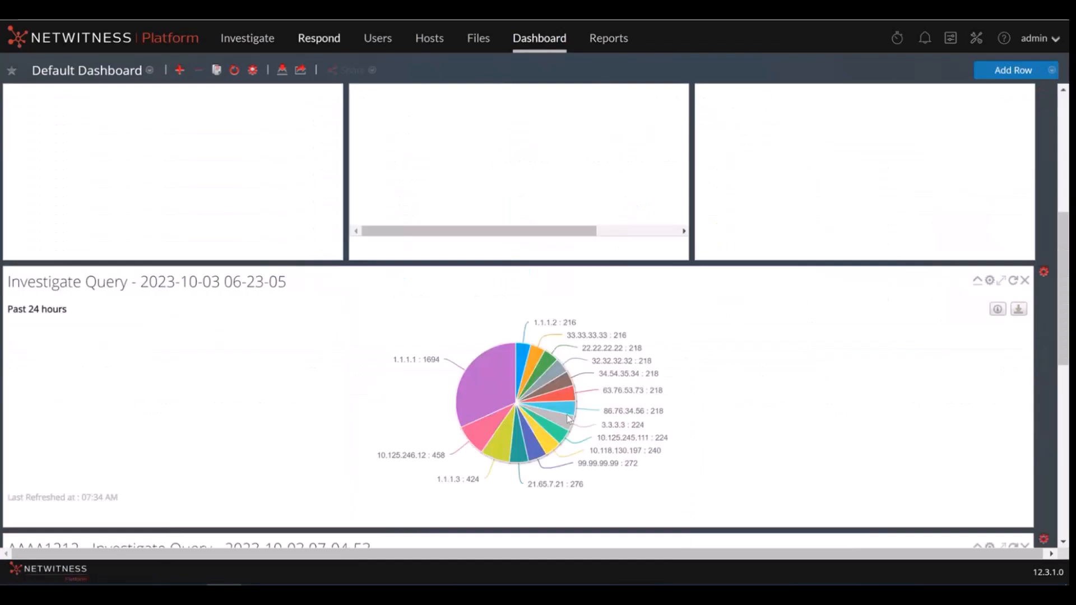
- Examine the new AA - Test1 chart on the Default Dashboard and the packet counts in the existing pie and column charts
{"action": "scroll", "coordinate": [569, 420], "scroll_direction": "down", "scroll_amount": 10}
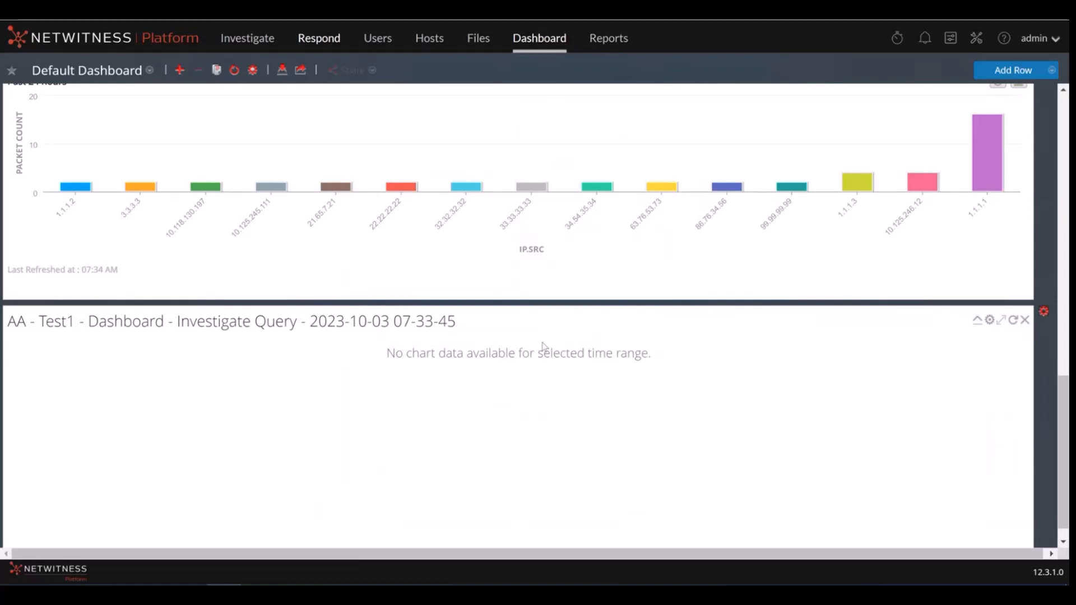
{"action": "scroll", "coordinate": [544, 346], "scroll_direction": "up", "scroll_amount": 6}
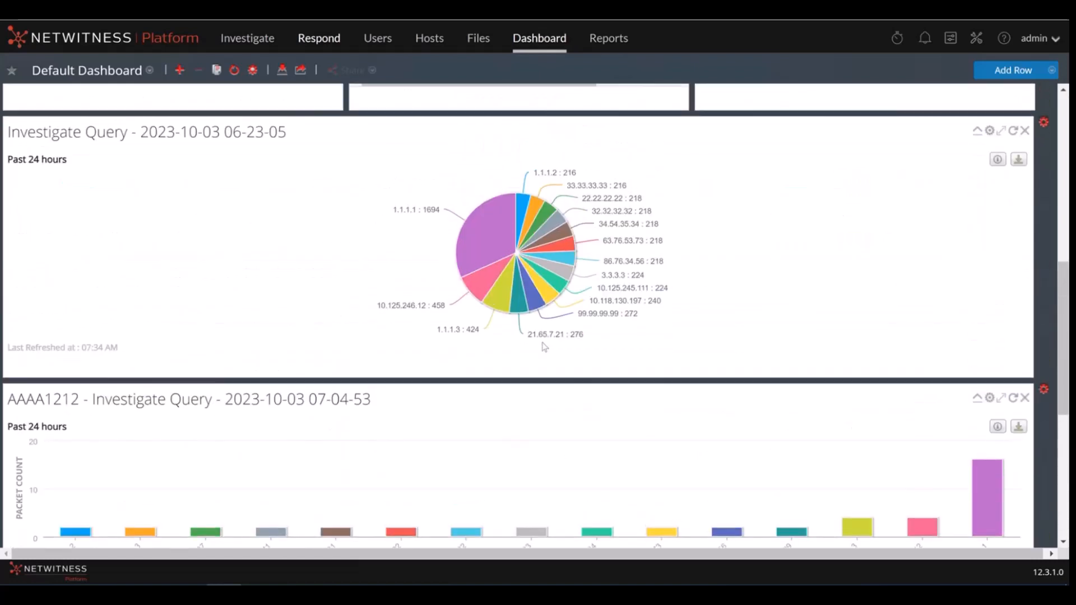
{"action": "scroll", "coordinate": [500, 326], "scroll_direction": "down", "scroll_amount": 1}
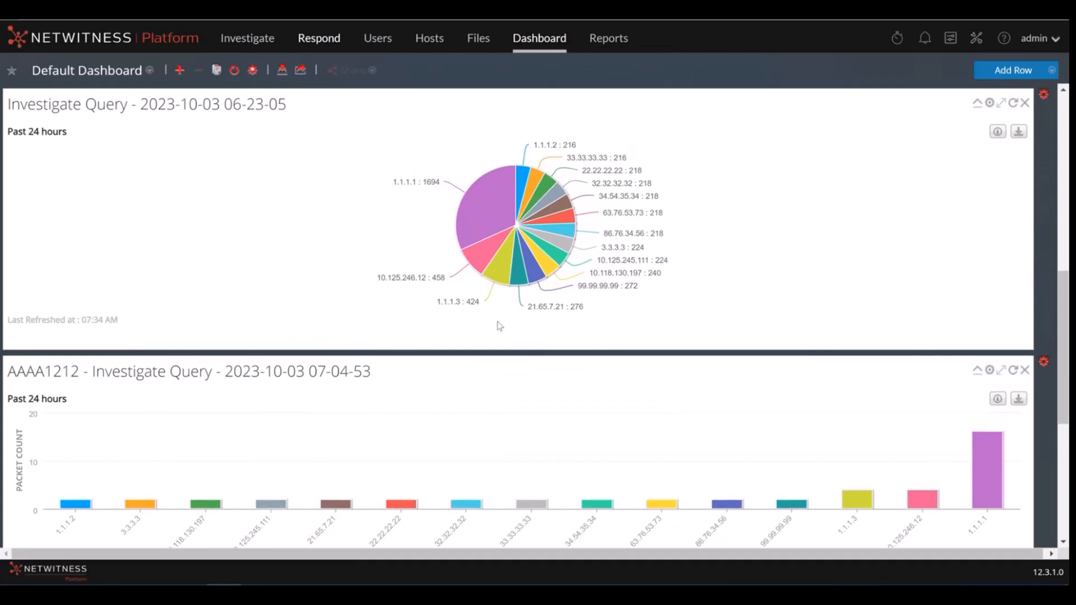
{"action": "mouse_move", "coordinate": [507, 200]}
{"action": "mouse_move", "coordinate": [78, 512]}
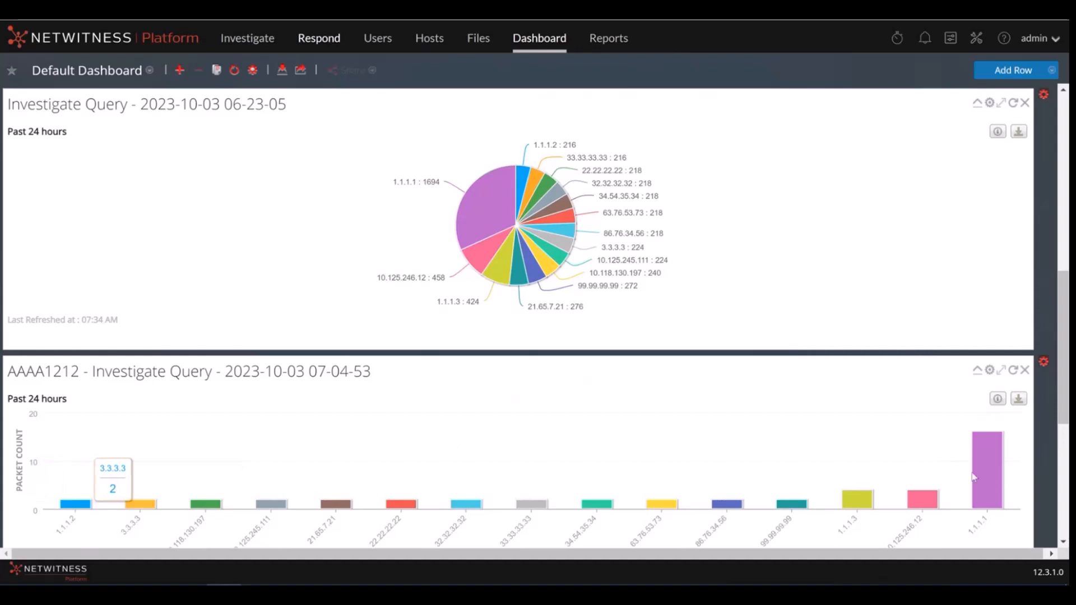
{"action": "mouse_move", "coordinate": [993, 486]}
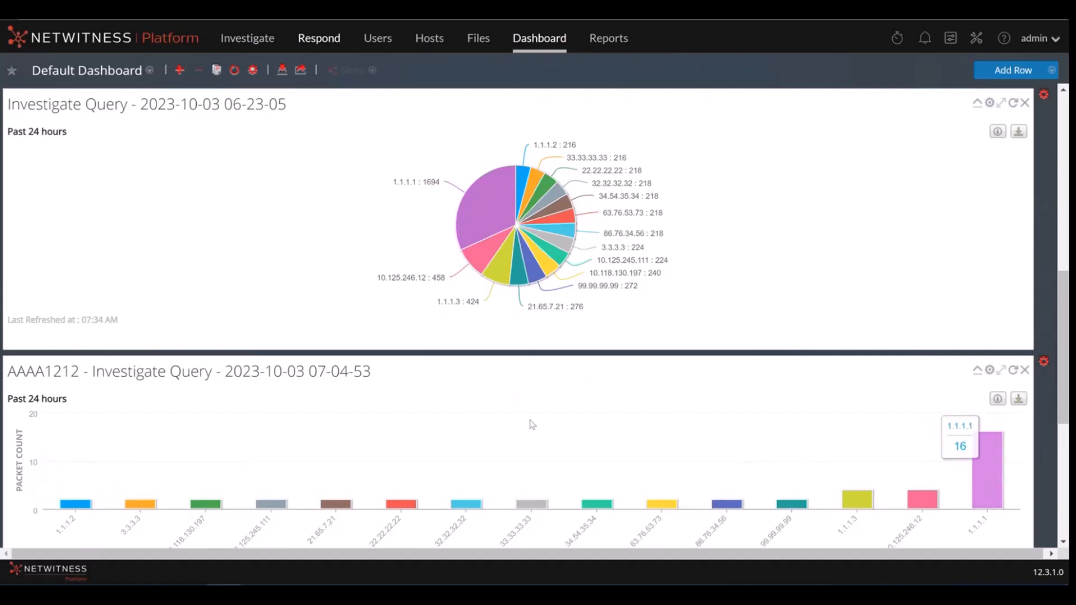
{"action": "mouse_move", "coordinate": [537, 247]}
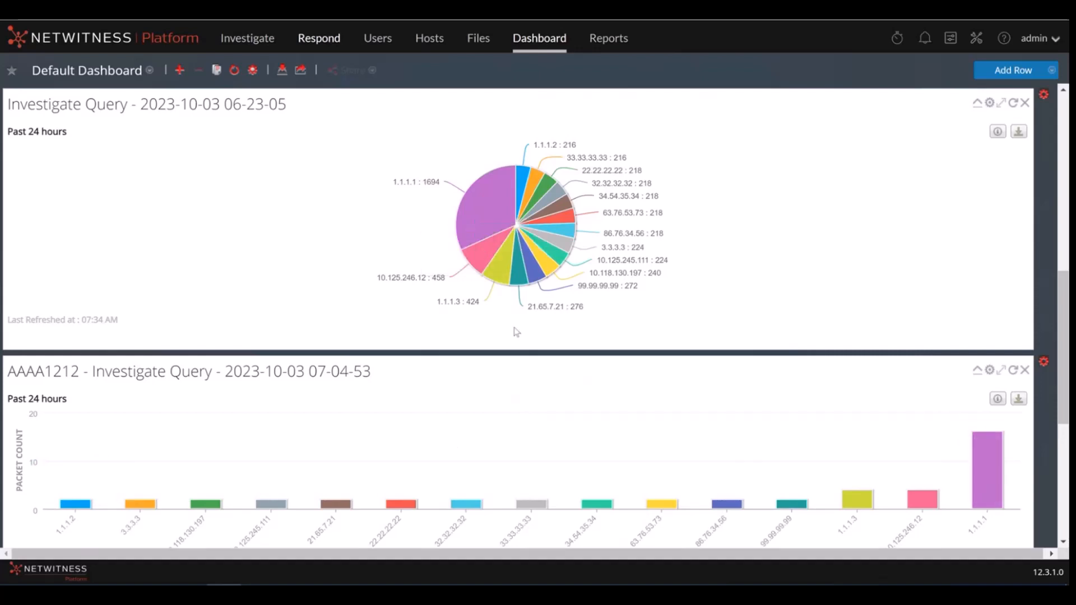